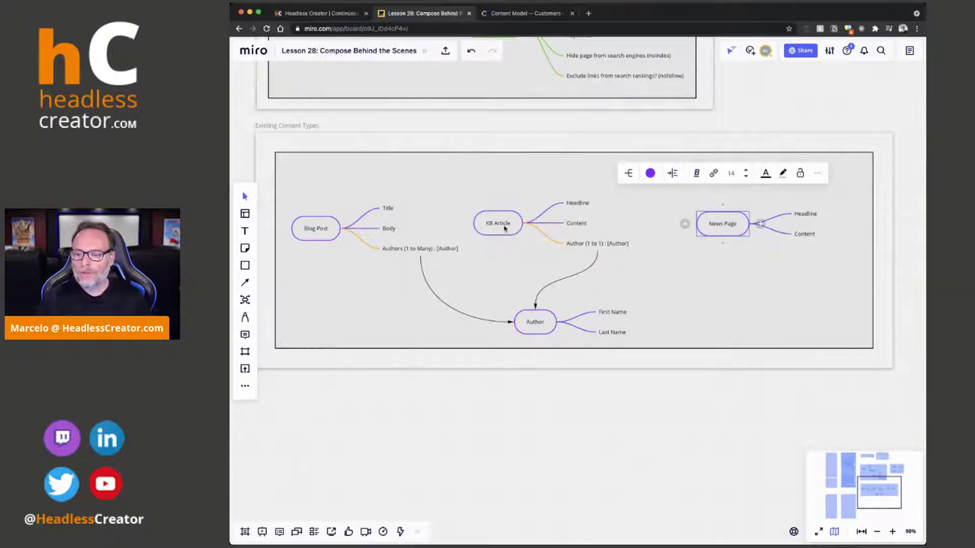
Examine the Author type, the author reference fields of Blog Post and KB Article, and News Page in the existing content types diagram.
click(529, 324)
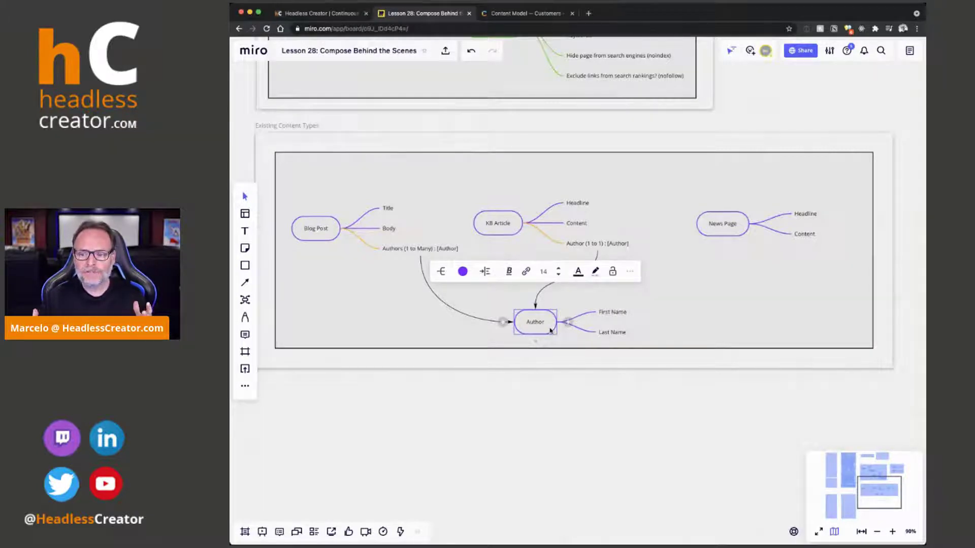
click(395, 251)
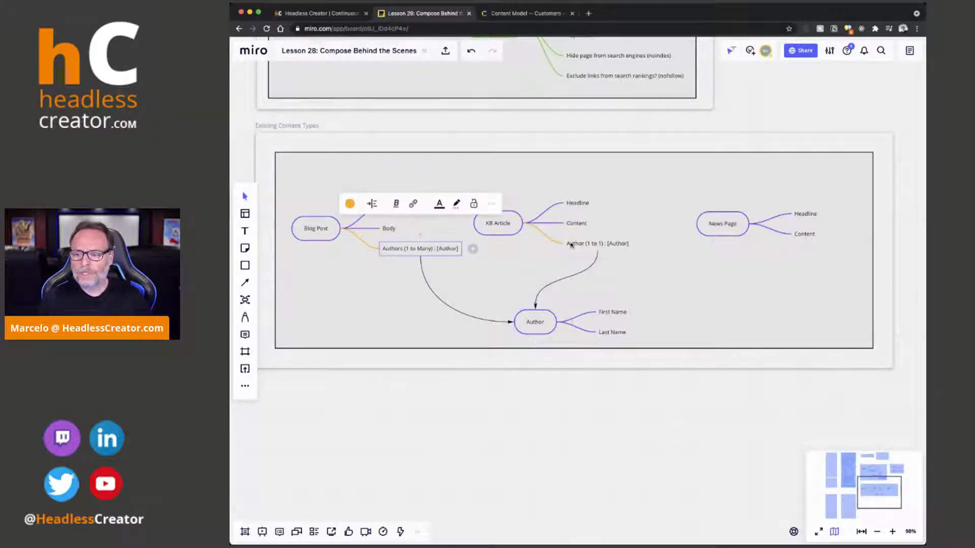
click(591, 244)
click(728, 224)
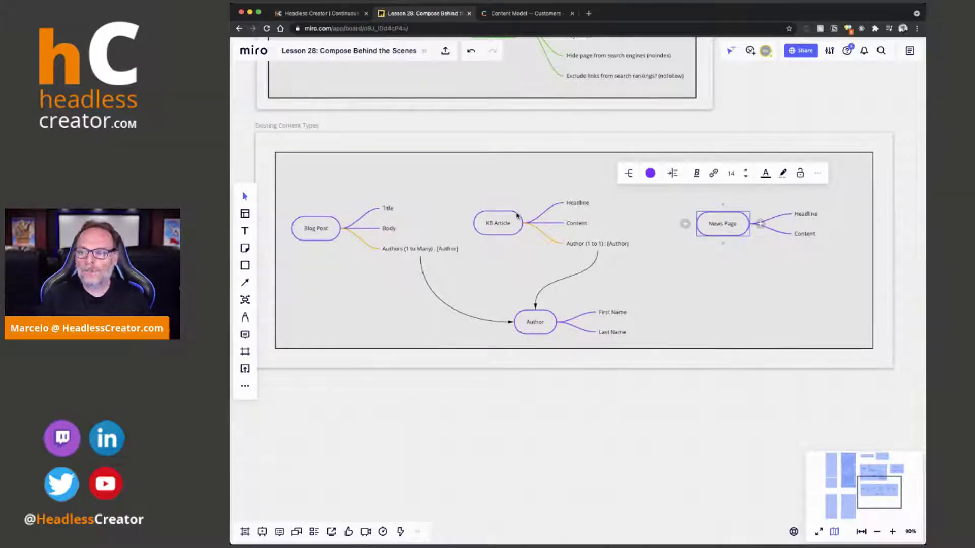
Switch to Contentful and review the content entries by type: News Page, KB Article, Blog Post and Author.
click(523, 13)
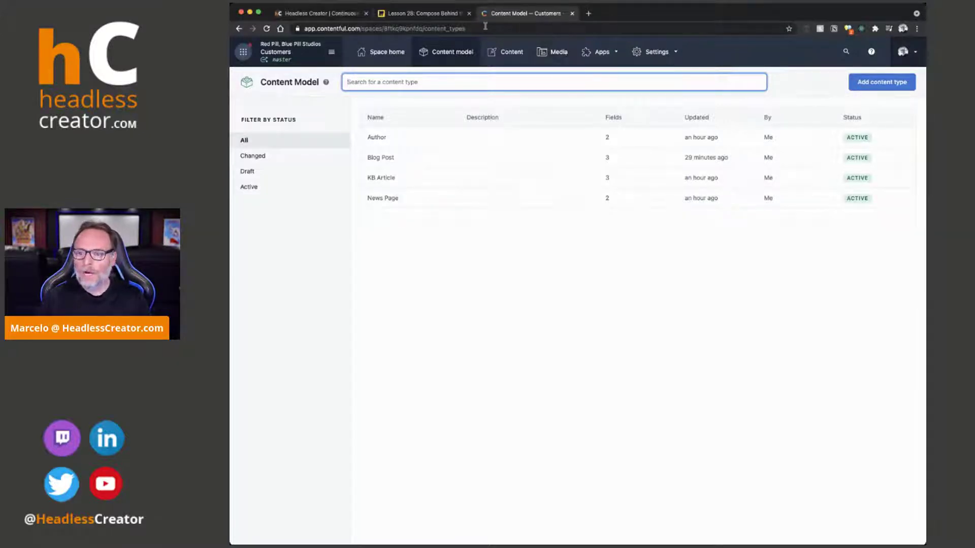
click(507, 52)
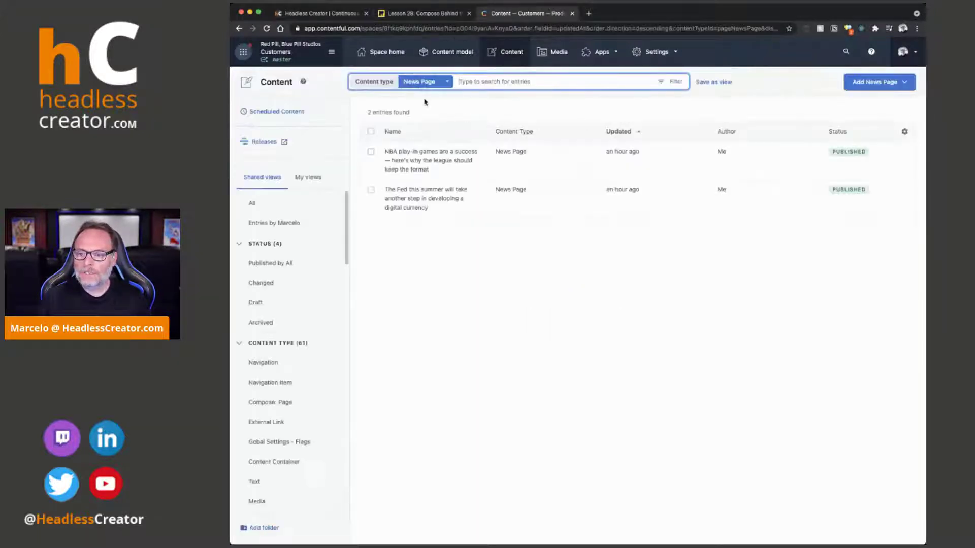
click(430, 76)
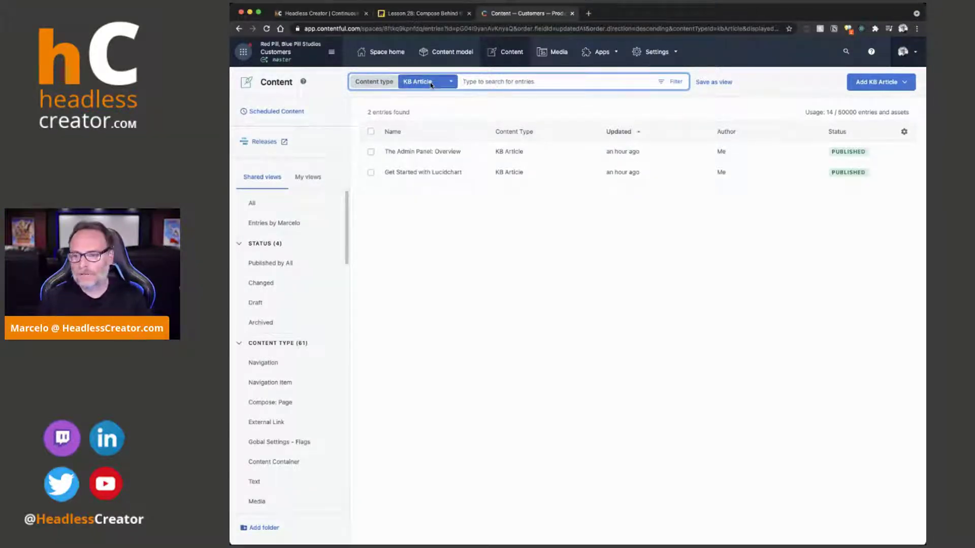
click(429, 81)
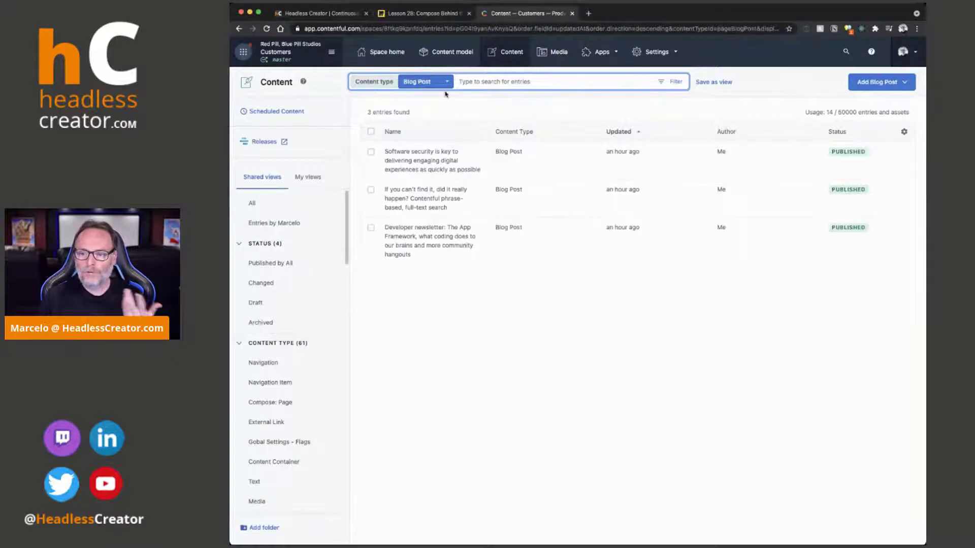
click(426, 77)
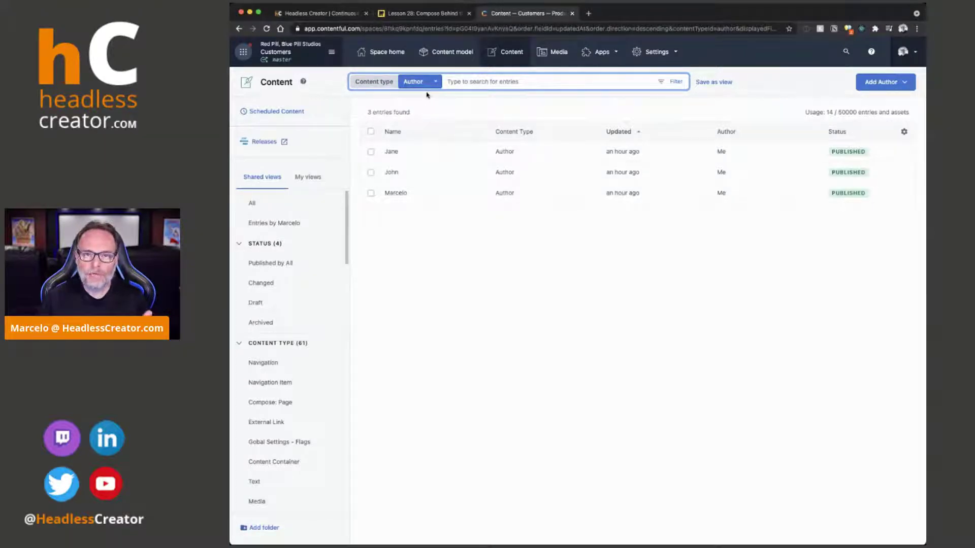
Filter the entries to Blog Post and create a new Blog Post entry titled "Here is my new blog post".
click(425, 81)
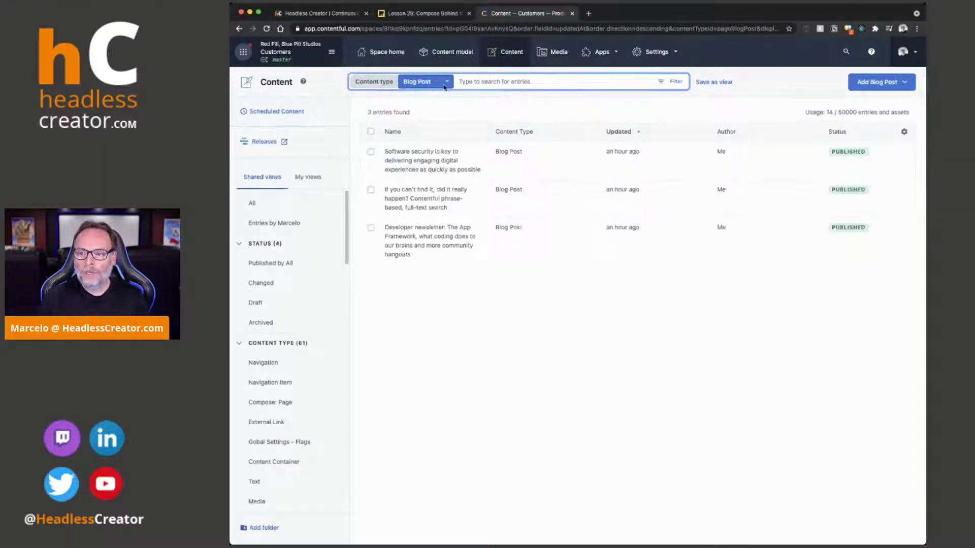
click(882, 82)
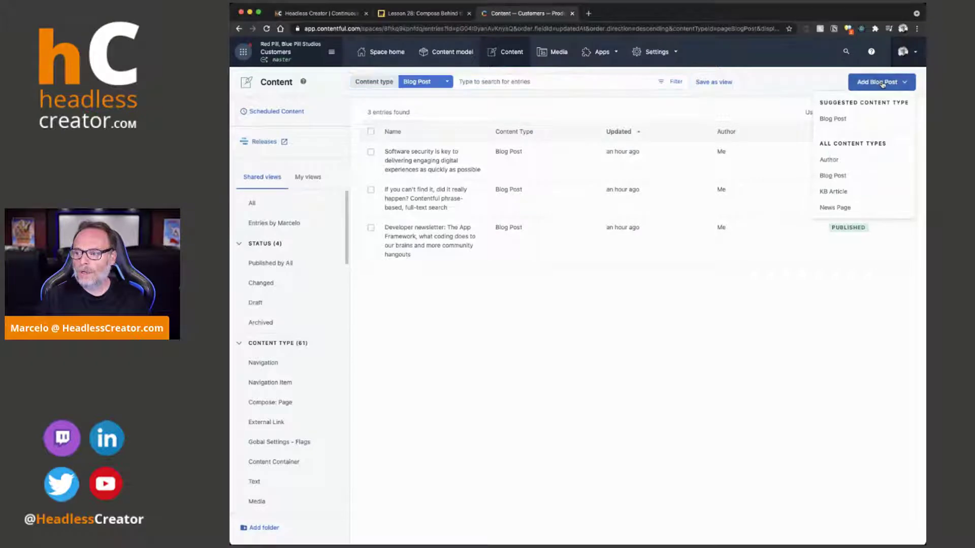
click(843, 120)
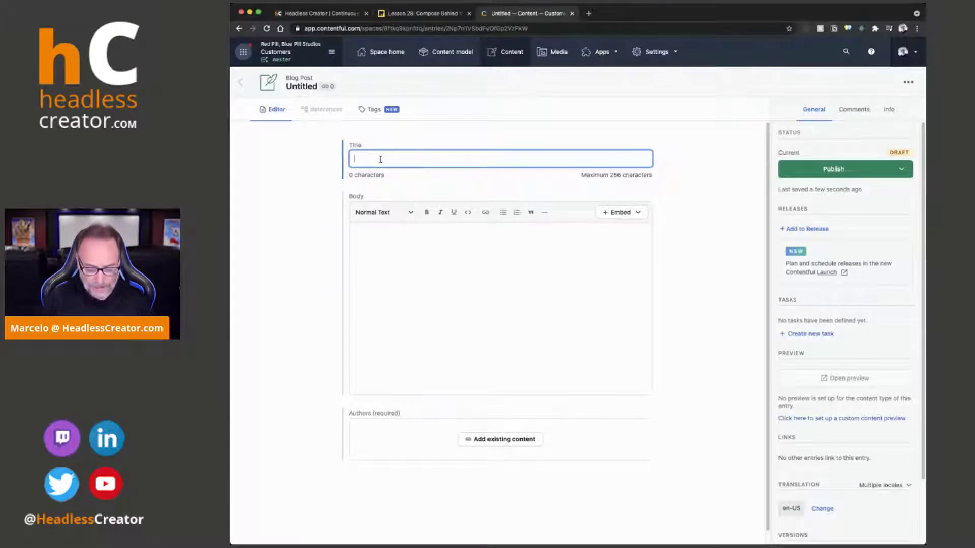
text(Here is my new)
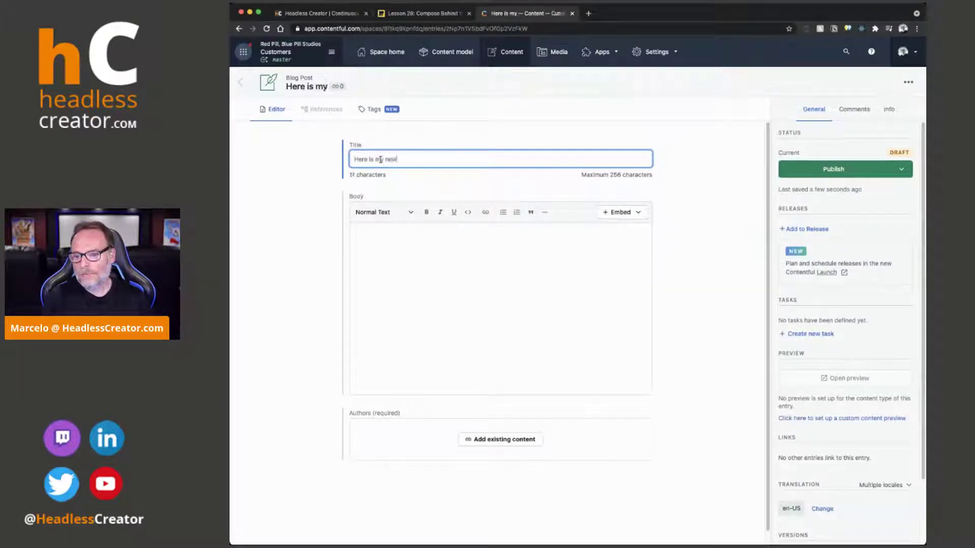
text( blog post)
key(Tab)
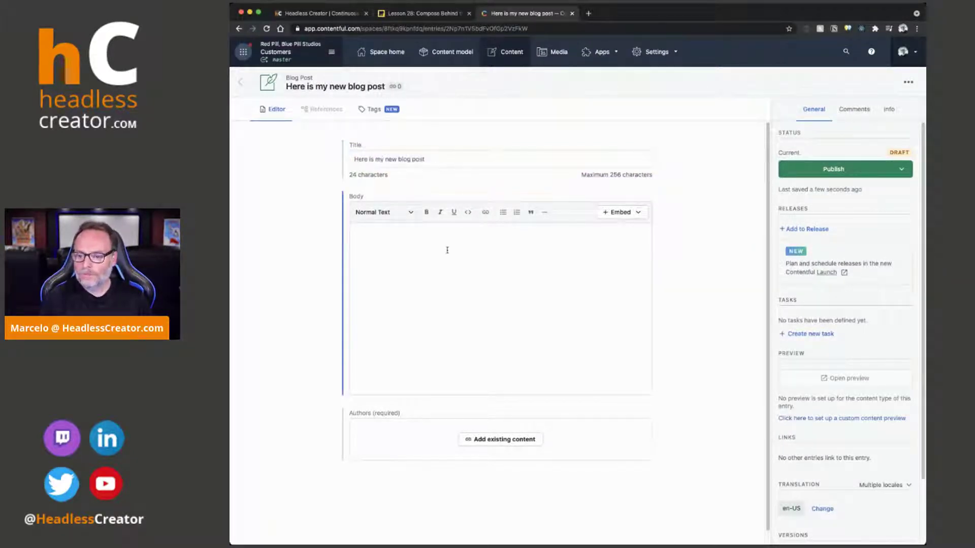
Fill in the blog post's body with "Here is my new blog post content full of information.".
text(Here is my )
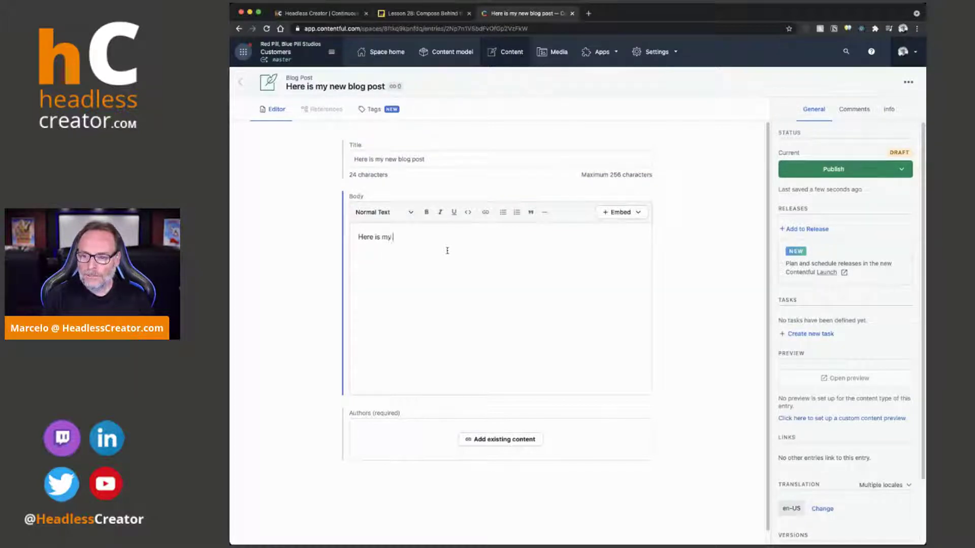
text(new blog post)
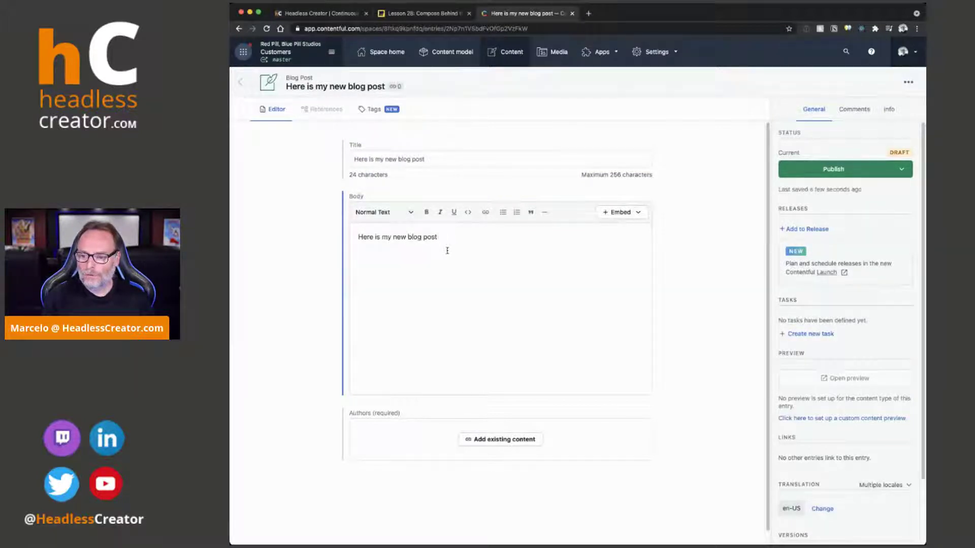
text( content full of information.)
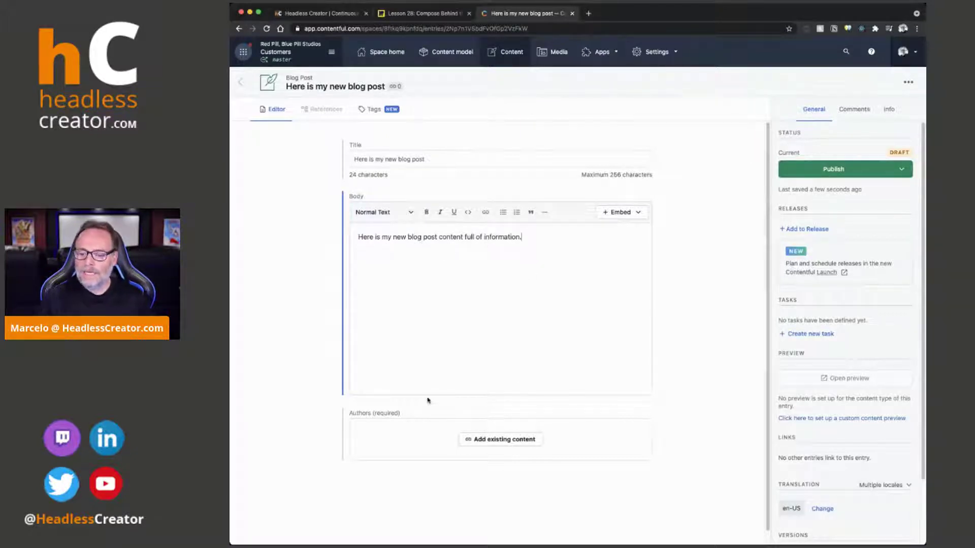
Link the first listed author entry to the blog post's Authors field and check which other authors can be added.
click(482, 440)
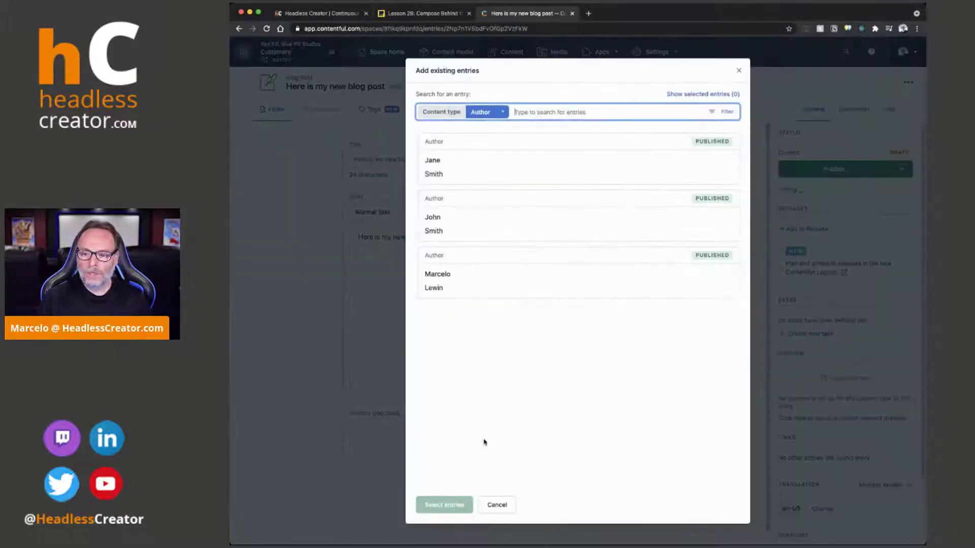
click(482, 184)
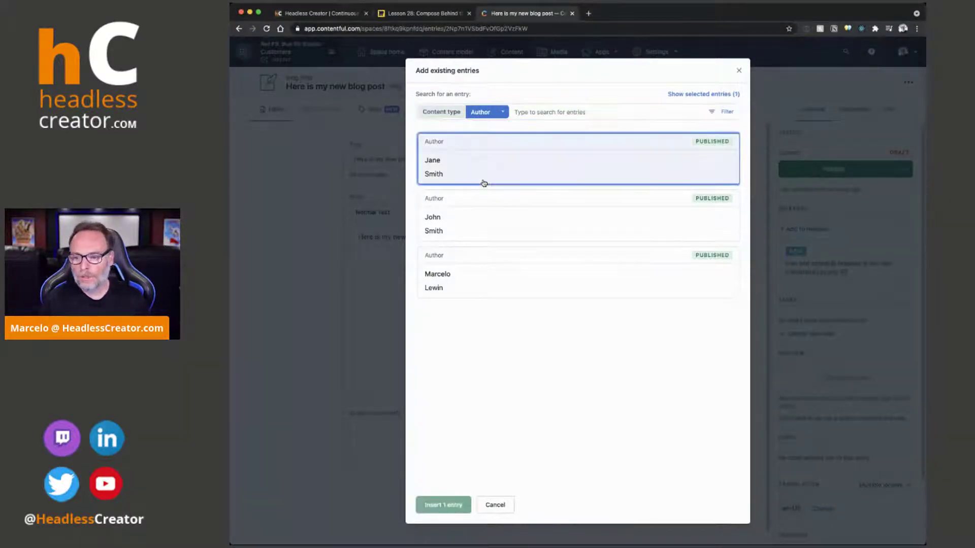
click(447, 505)
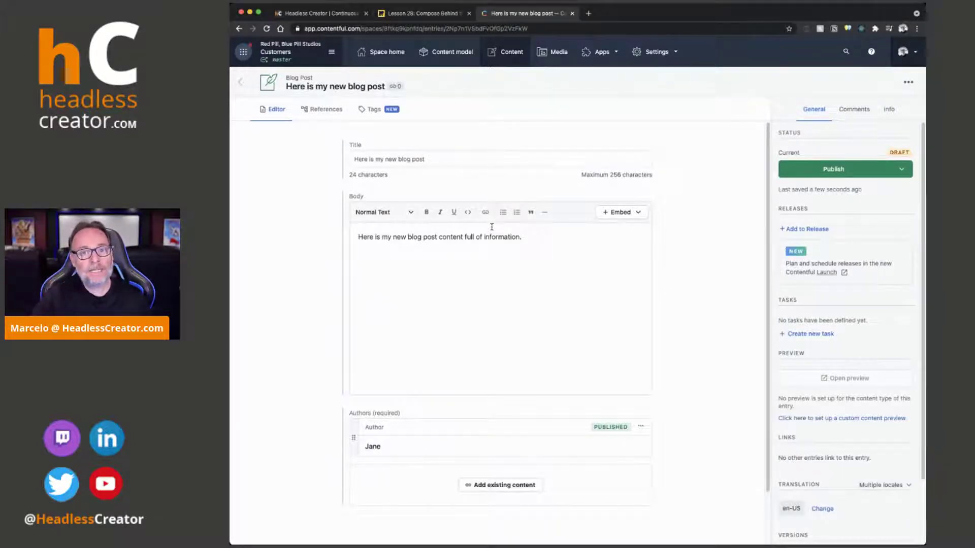
click(514, 486)
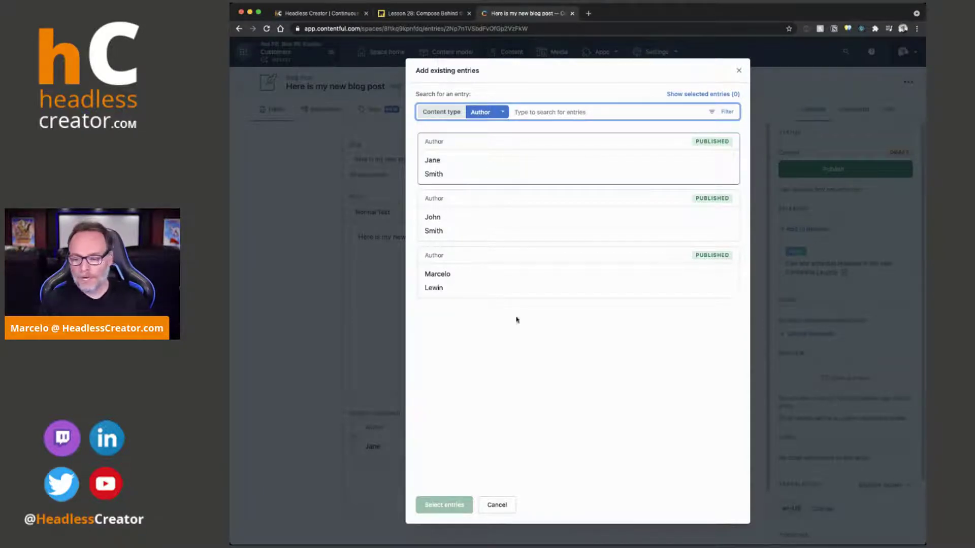
click(497, 505)
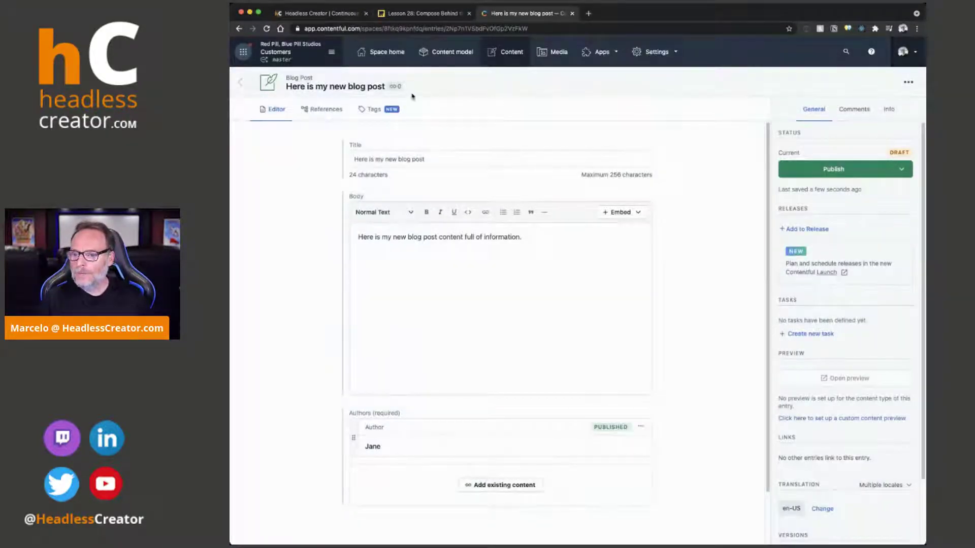
Delete the "Here is my new blog post" entry and confirm the deletion.
click(909, 83)
click(858, 132)
click(413, 318)
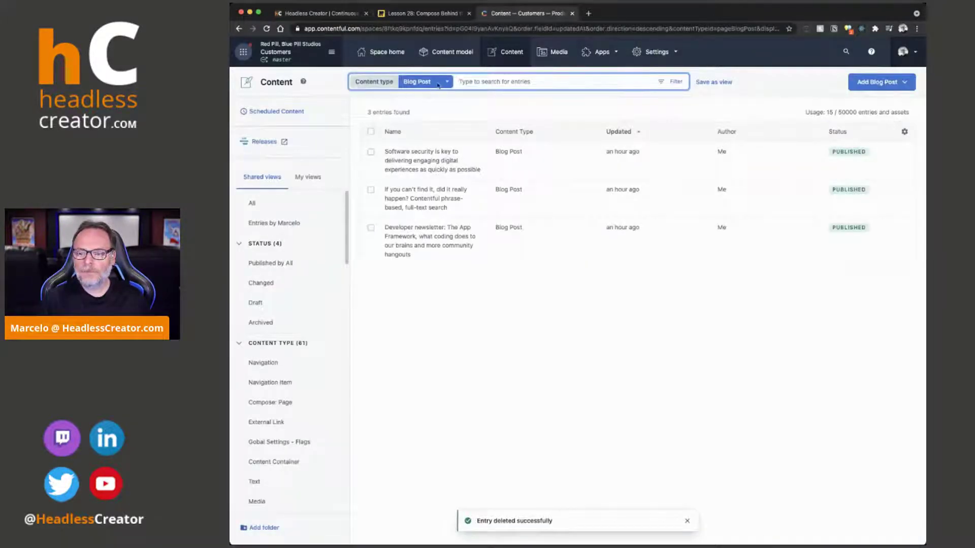
Go to the space's Apps page and open the Compose app.
key(super+Tab)
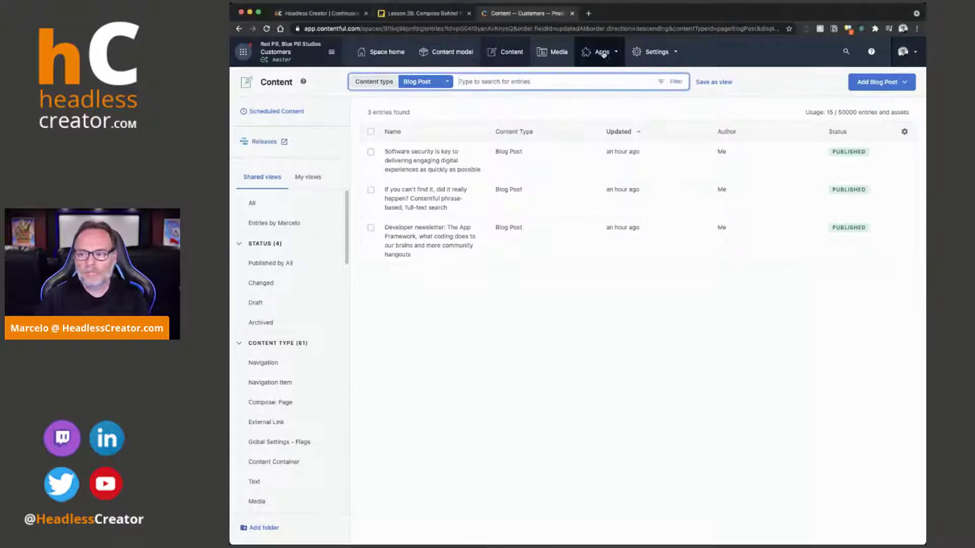
click(602, 53)
click(608, 79)
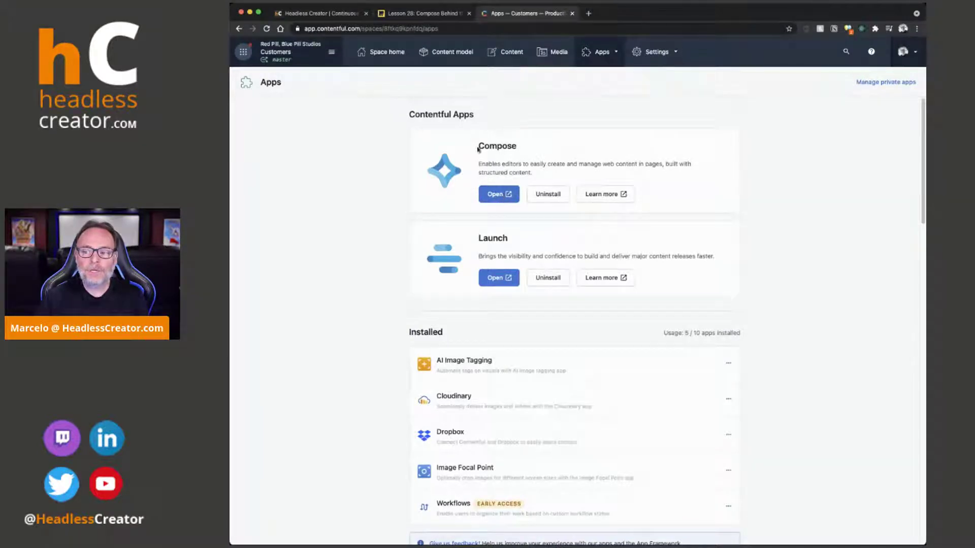
click(506, 195)
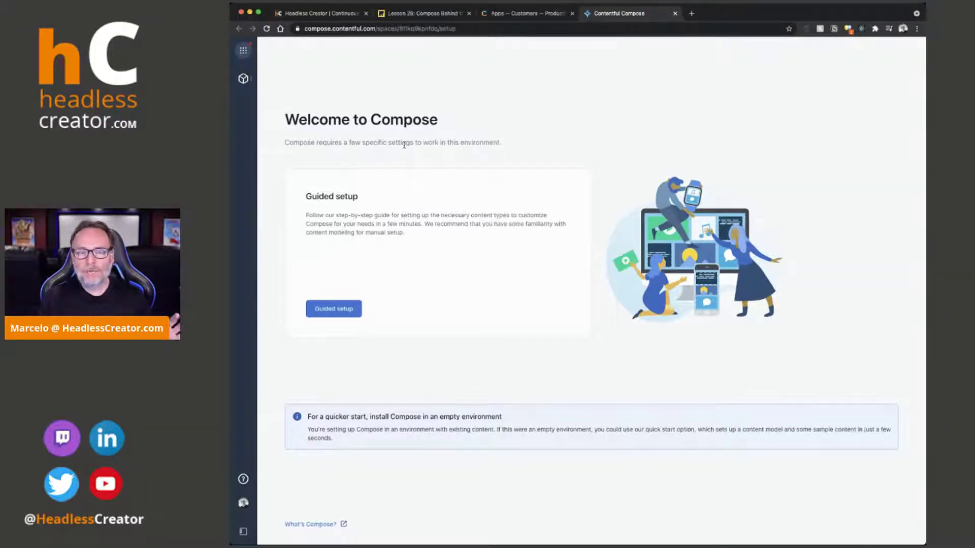
Check the existing content types in Contentful's content model, and start the guided setup in Compose.
click(528, 13)
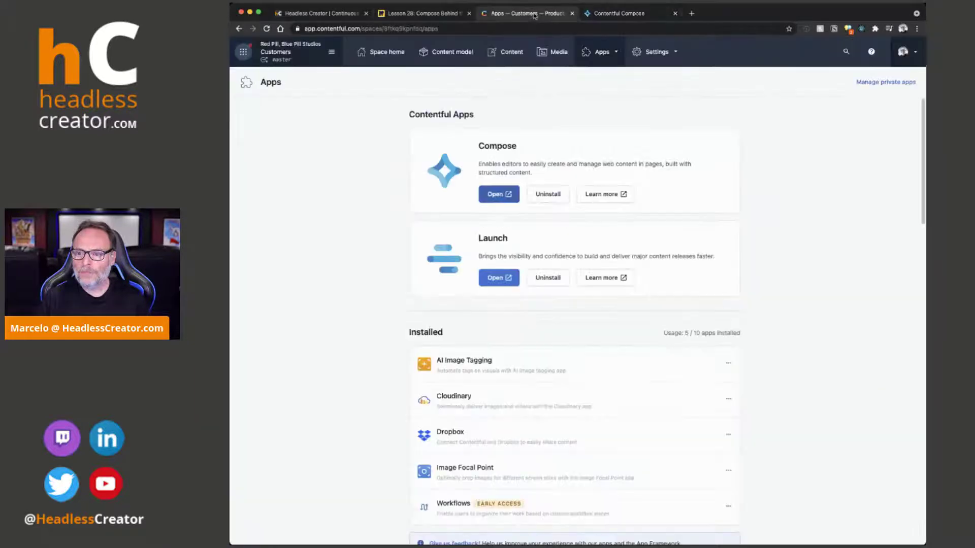
click(449, 60)
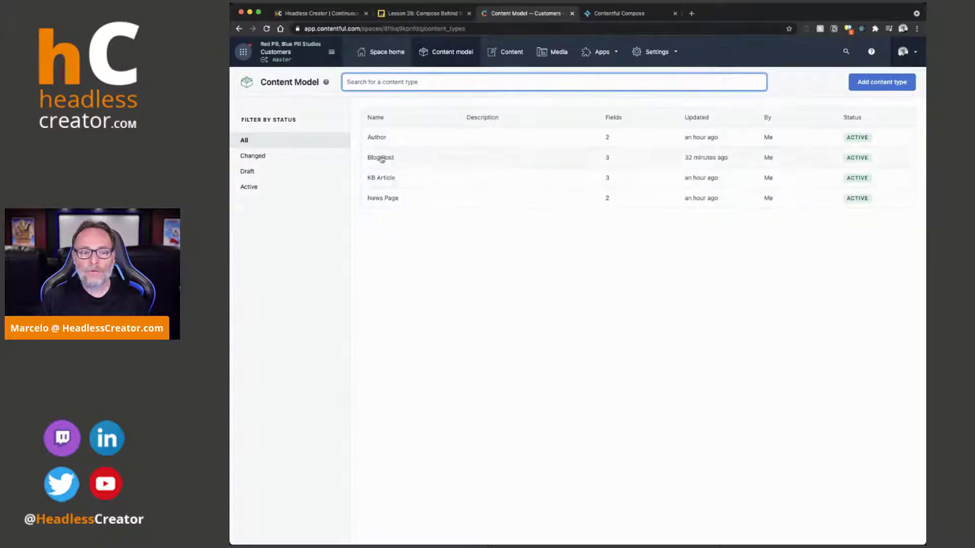
click(605, 13)
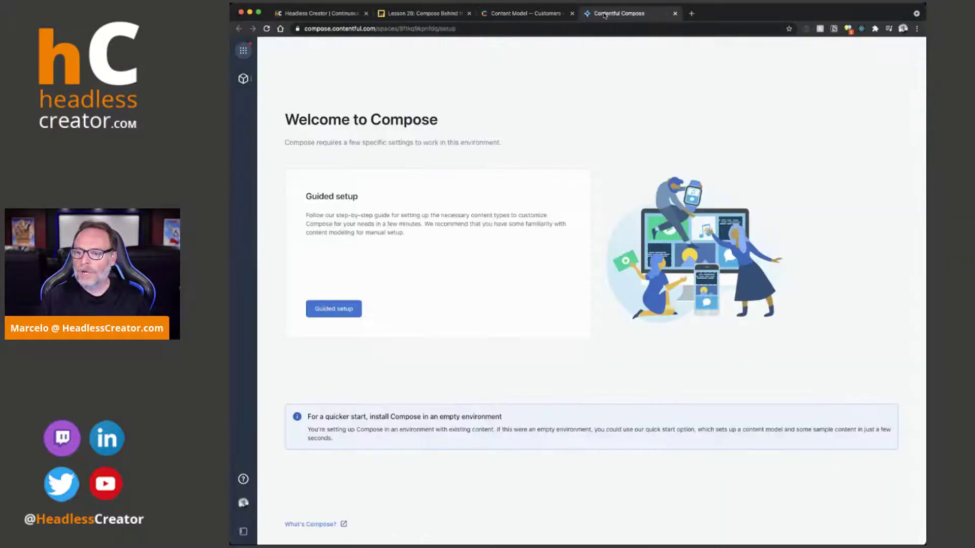
click(339, 309)
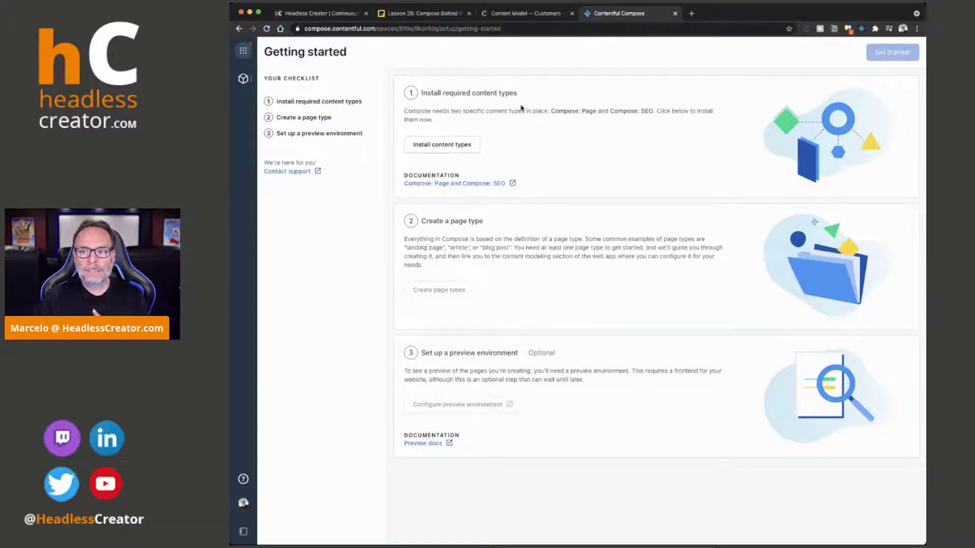
Switch to the Miro board and go to the Contentful Compose content model diagram with the Compose: Page type.
click(442, 14)
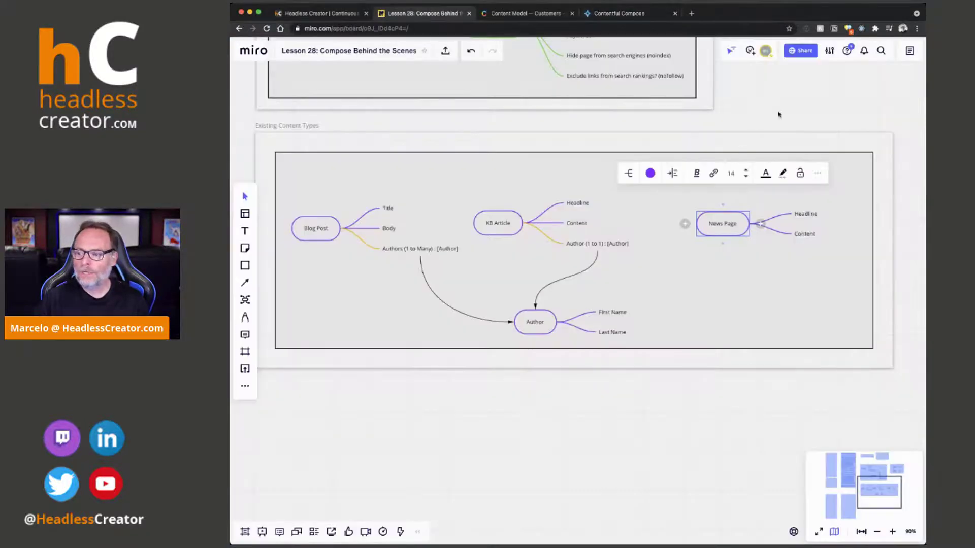
drag(779, 97, 795, 382)
click(335, 204)
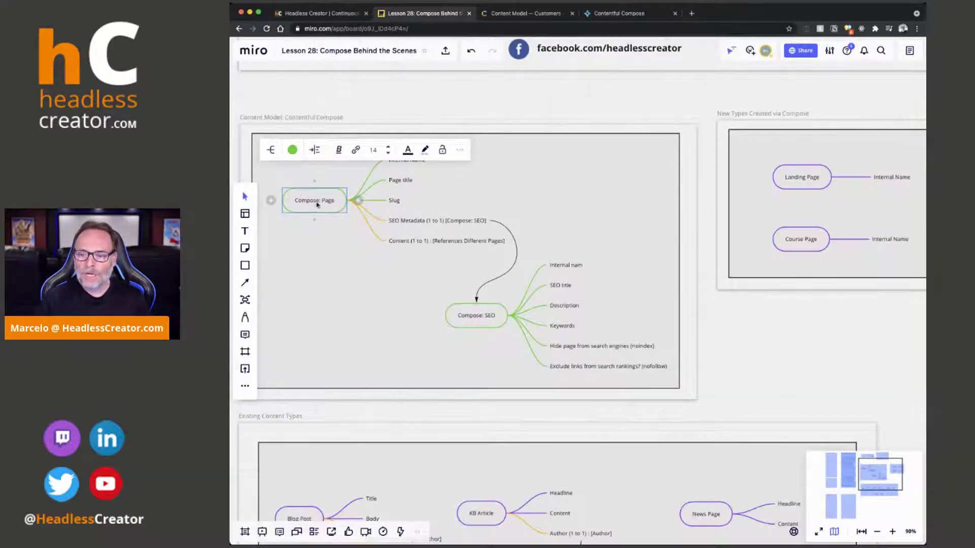
scroll(471, 271, up, 2)
scroll(470, 271, up, 2)
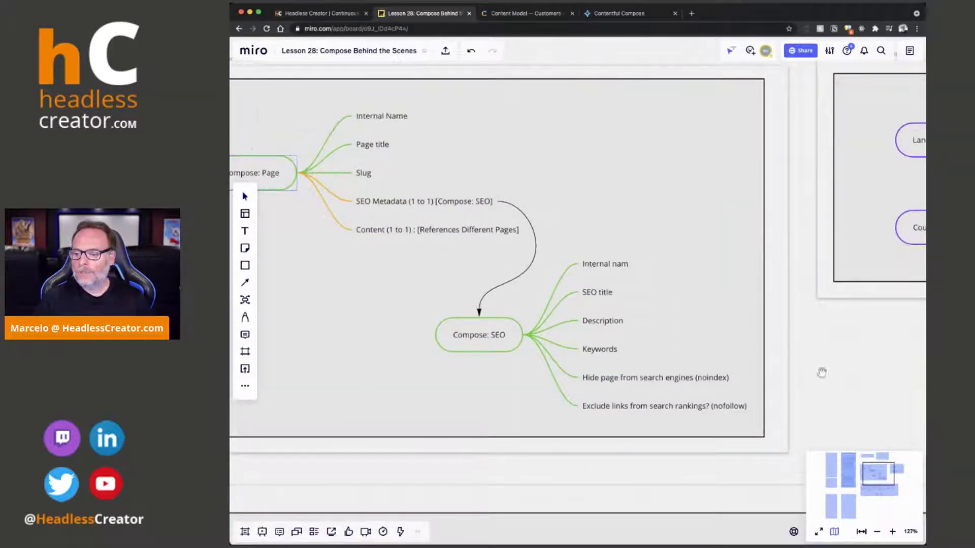
drag(817, 372, 917, 367)
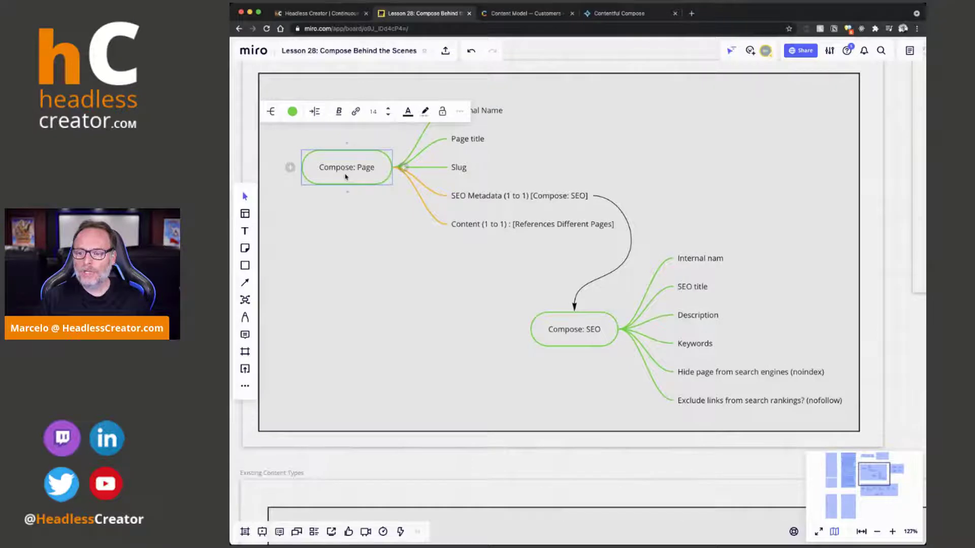
Examine the Compose: Page fields, including the SEO metadata reference to Compose: SEO and the content reference to different pages.
click(590, 331)
click(447, 334)
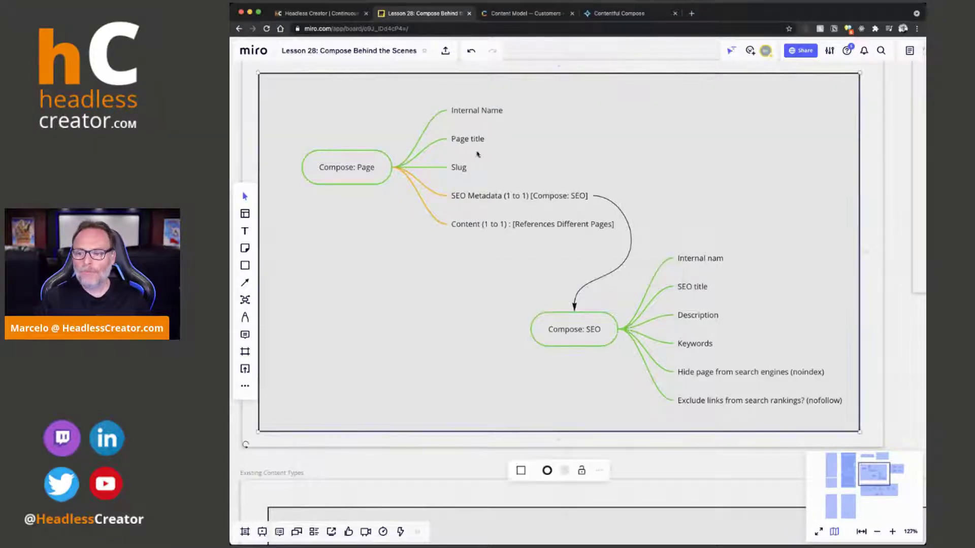
click(461, 142)
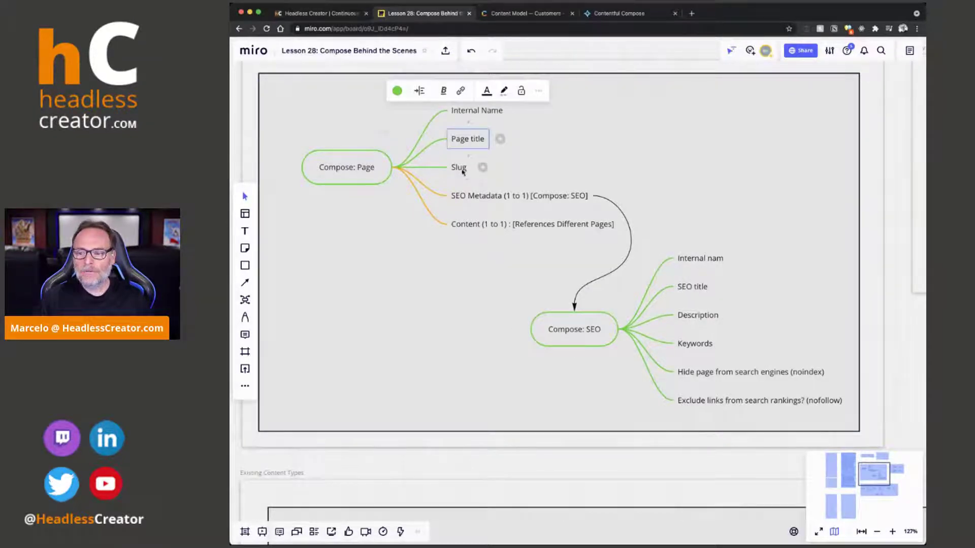
click(462, 171)
click(470, 198)
click(575, 335)
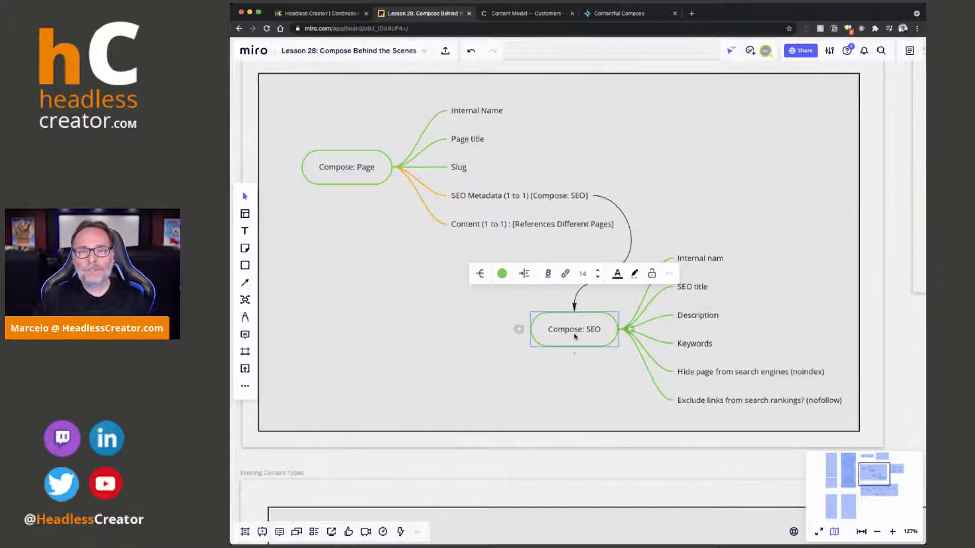
click(498, 225)
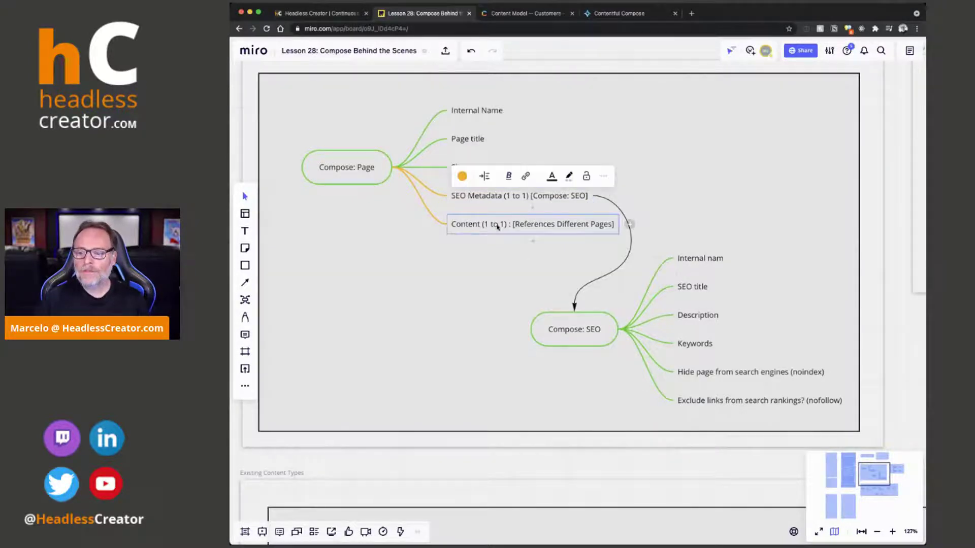
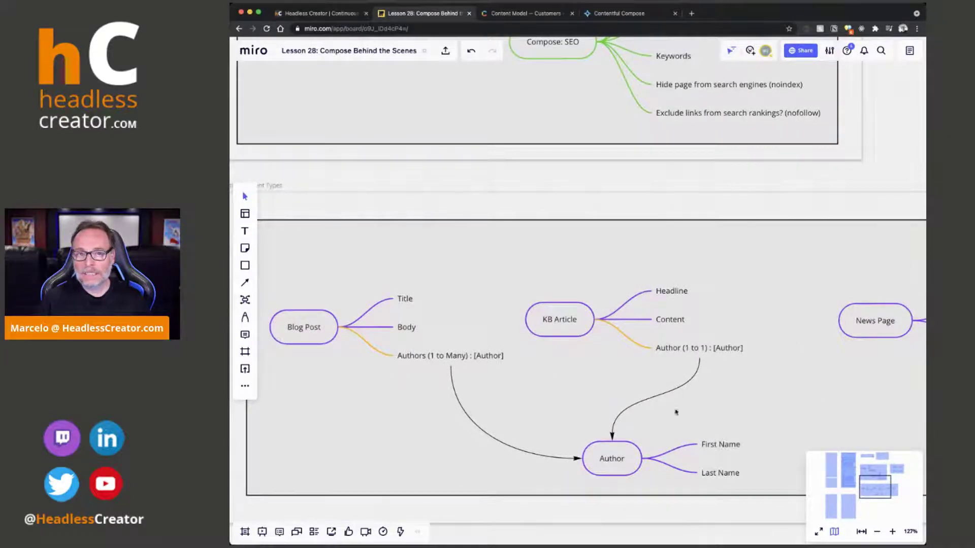
drag(619, 187, 539, 452)
click(382, 184)
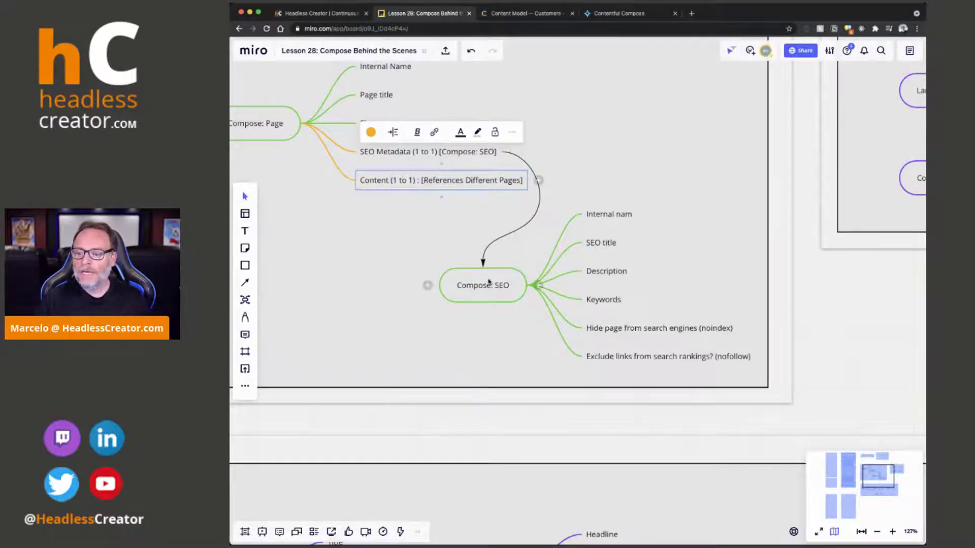
Correct the first field label of Compose: SEO in the diagram to "Internal name".
click(611, 218)
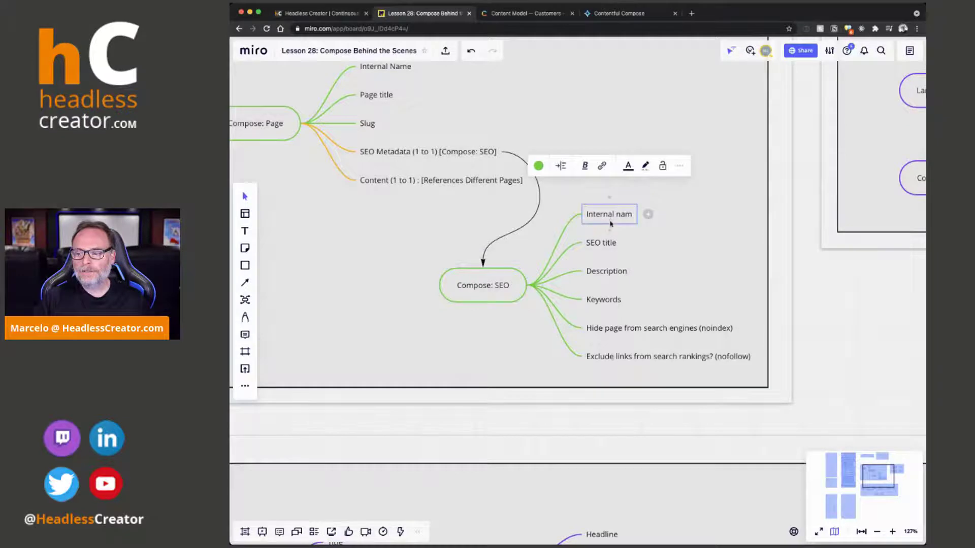
text(e)
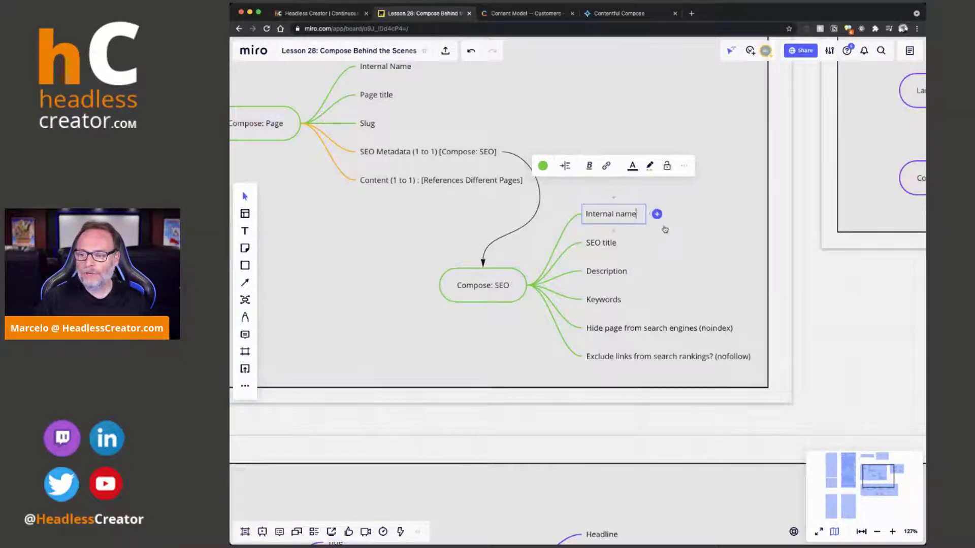
click(668, 255)
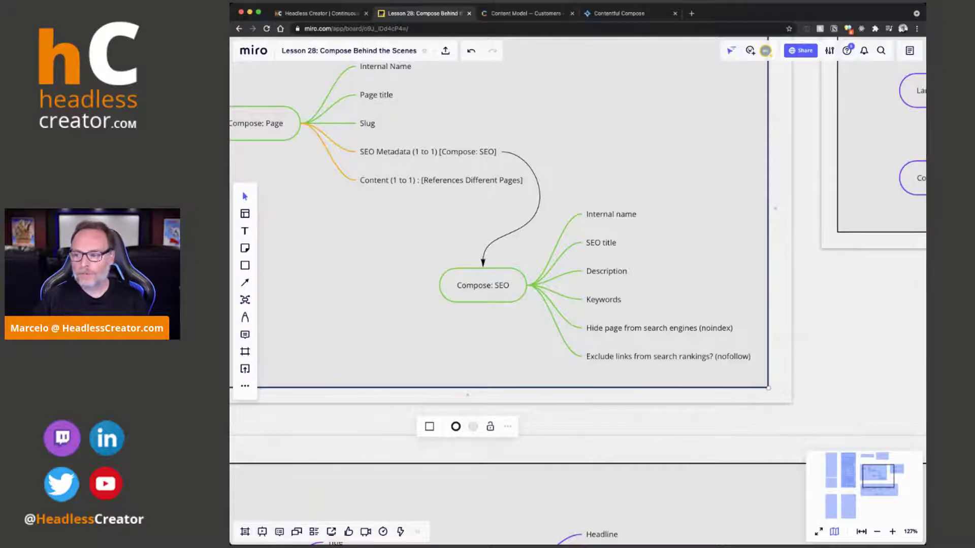
click(892, 310)
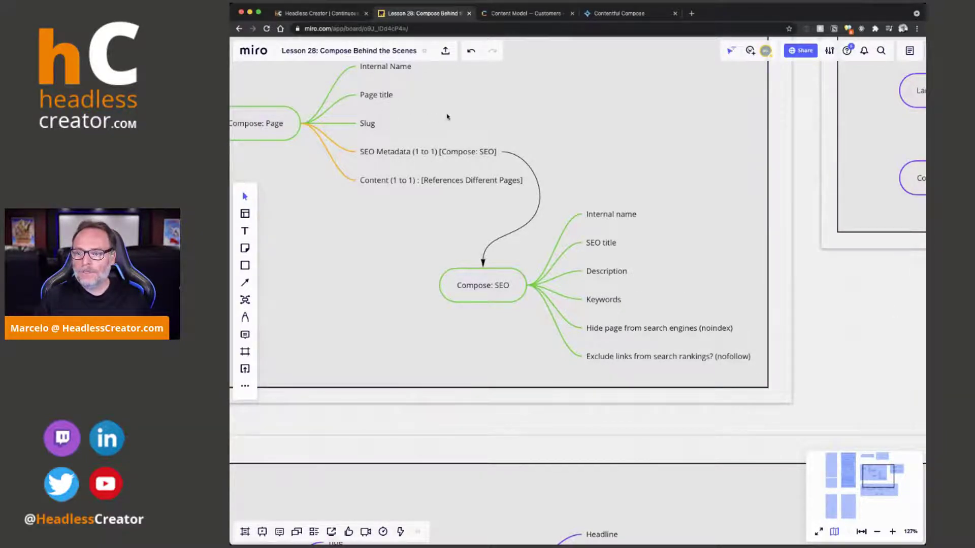
Switch to Contentful Compose and install the required content types.
click(546, 14)
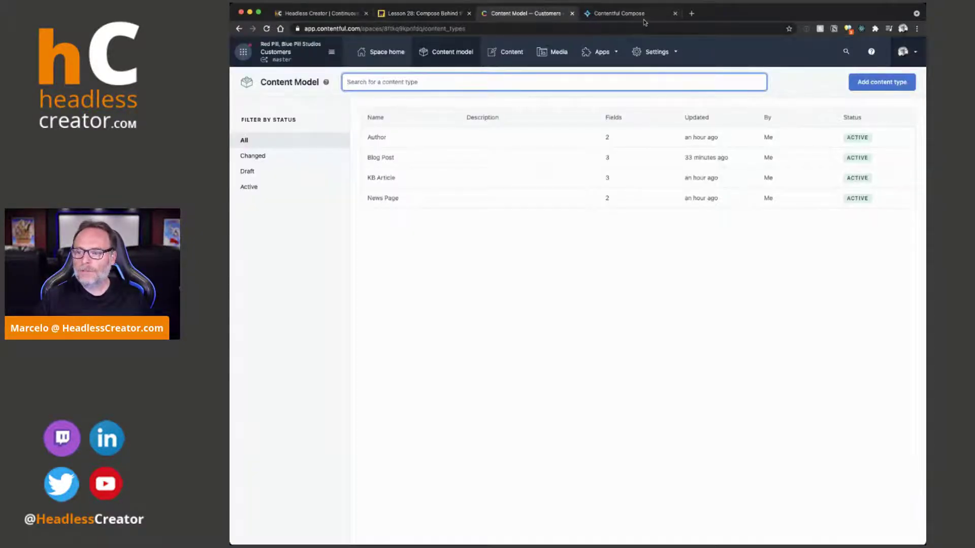
click(627, 13)
click(459, 148)
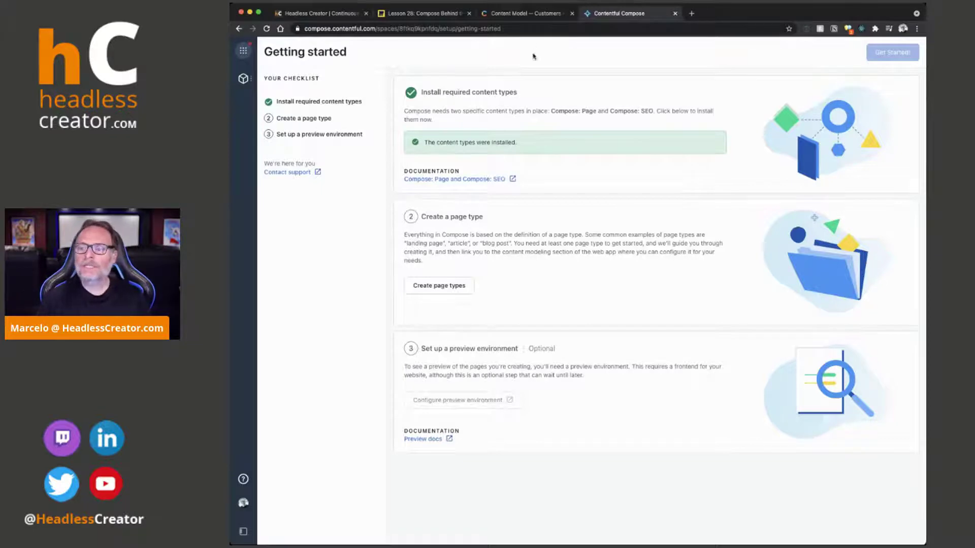
Reload Contentful's content model to check the installed Compose types, and compare it with the existing content types on the Miro board.
click(530, 14)
click(267, 29)
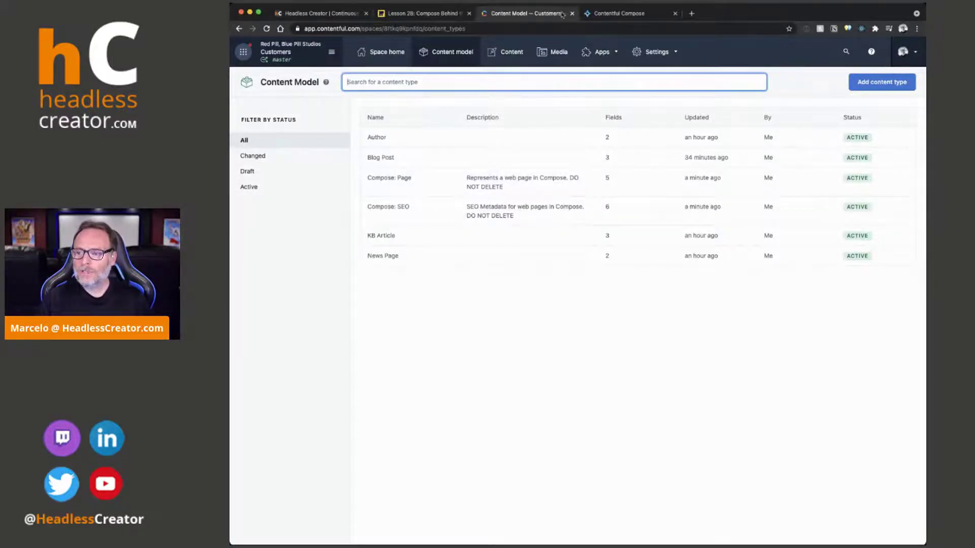
click(612, 15)
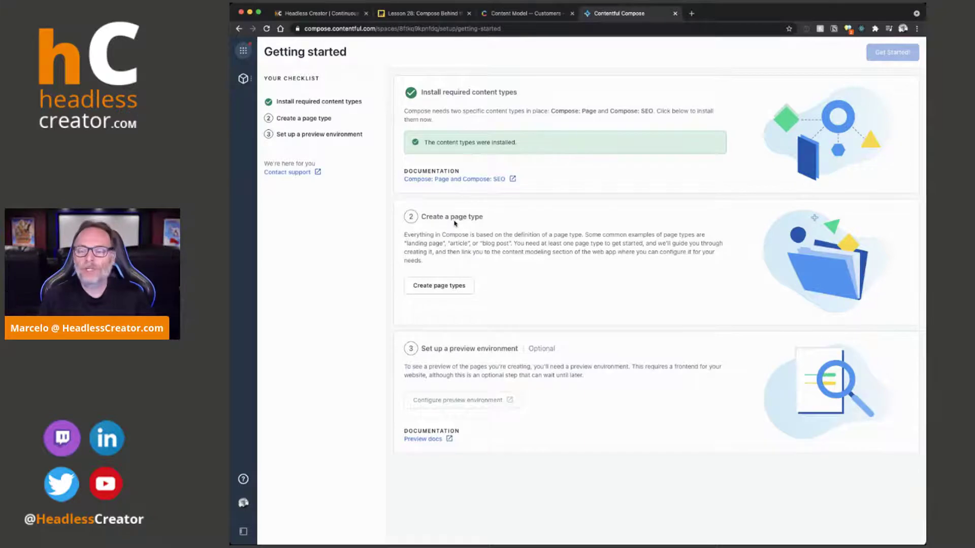
click(534, 11)
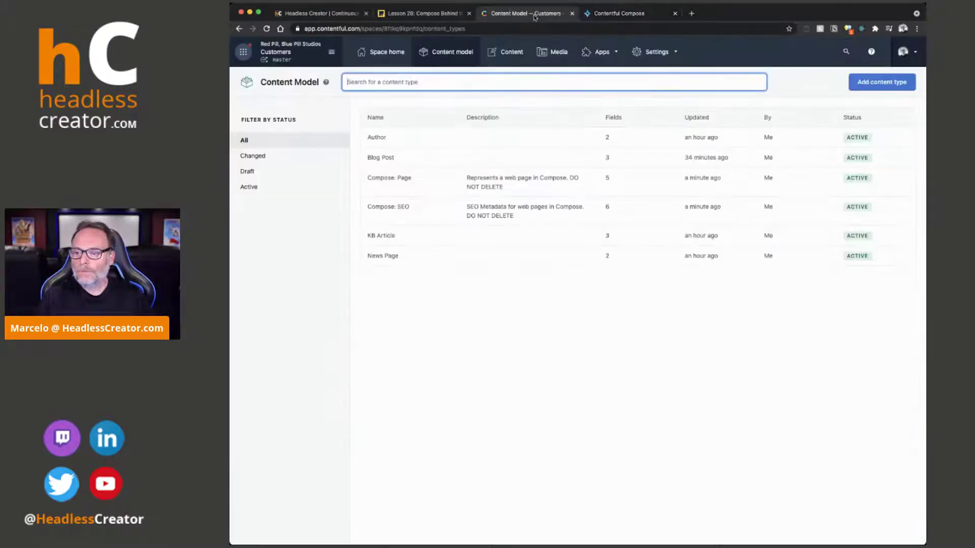
click(425, 12)
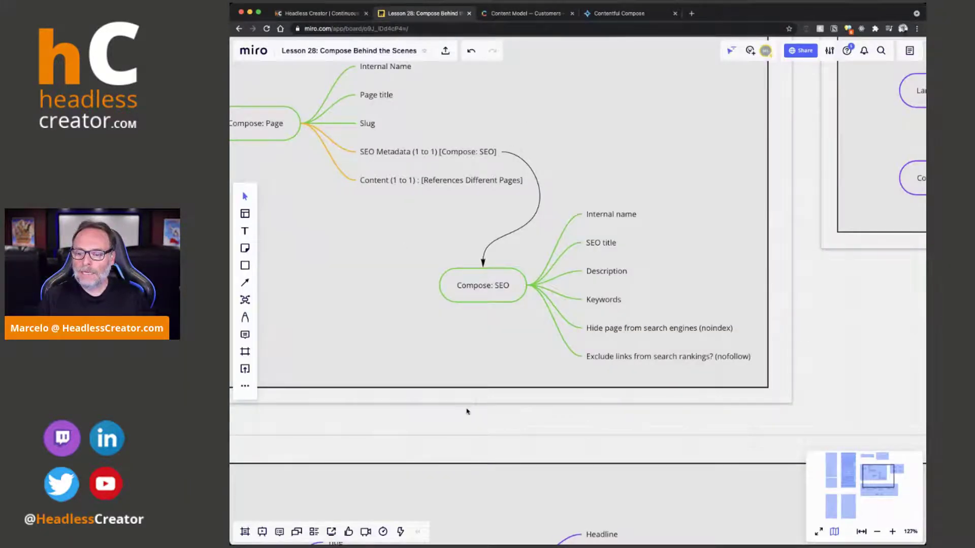
drag(482, 422, 550, 102)
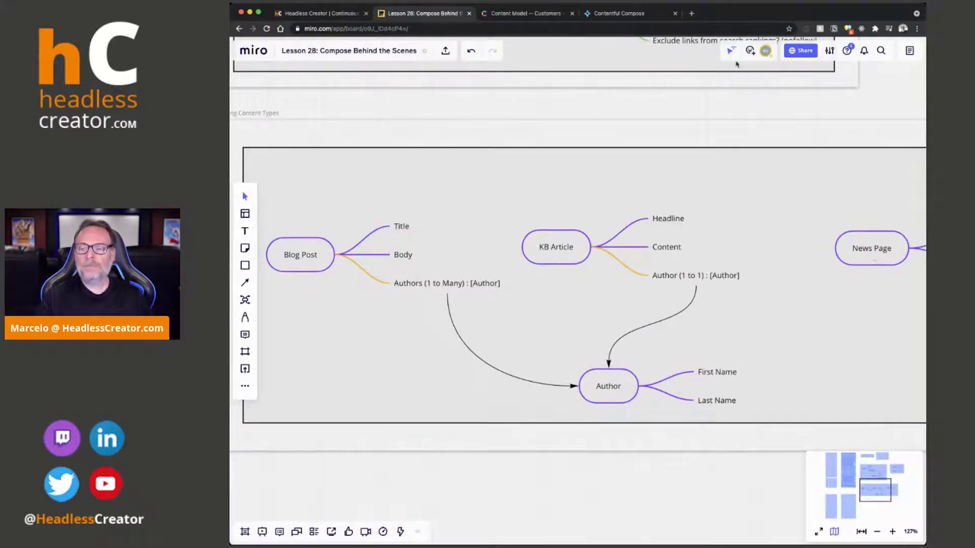
click(519, 16)
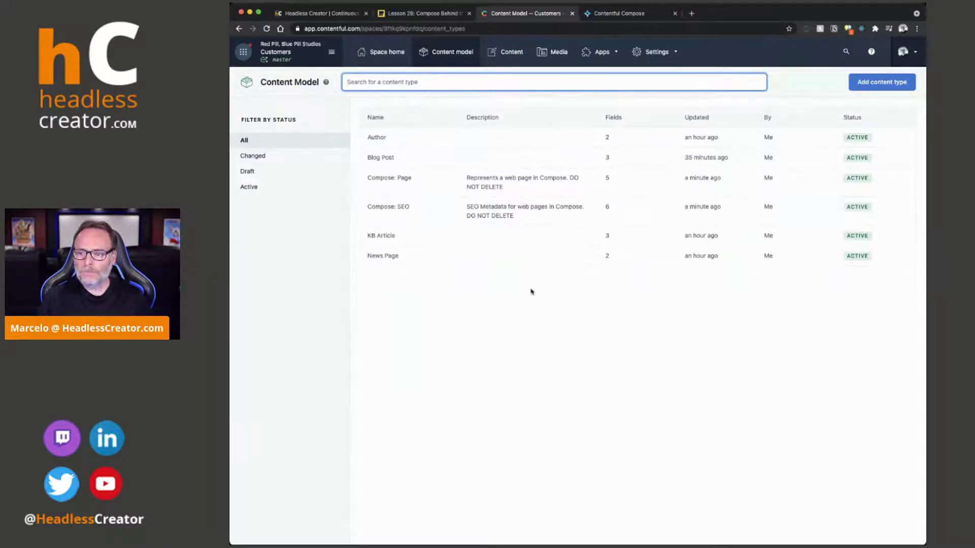
Create a page type named Landing Page in Compose and finish the getting-started setup.
click(607, 15)
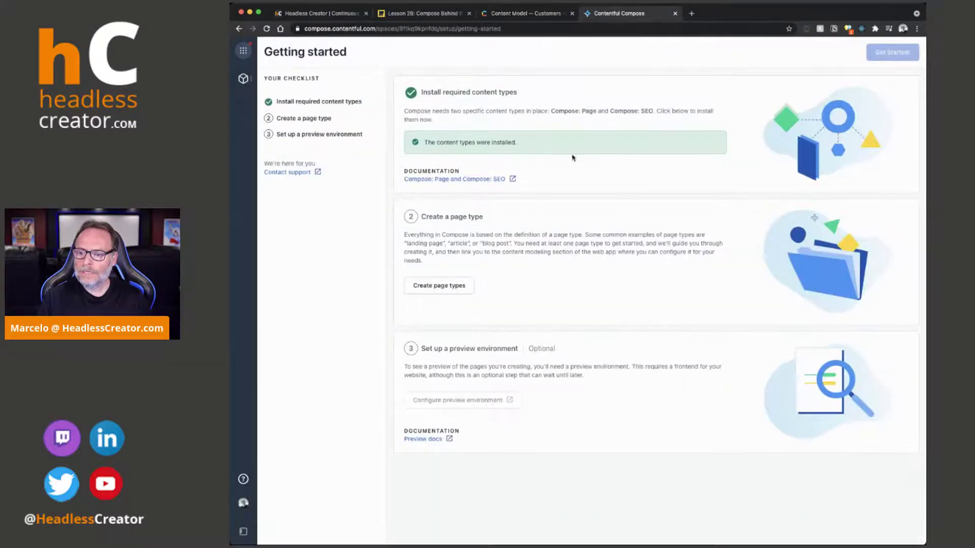
click(460, 288)
click(476, 253)
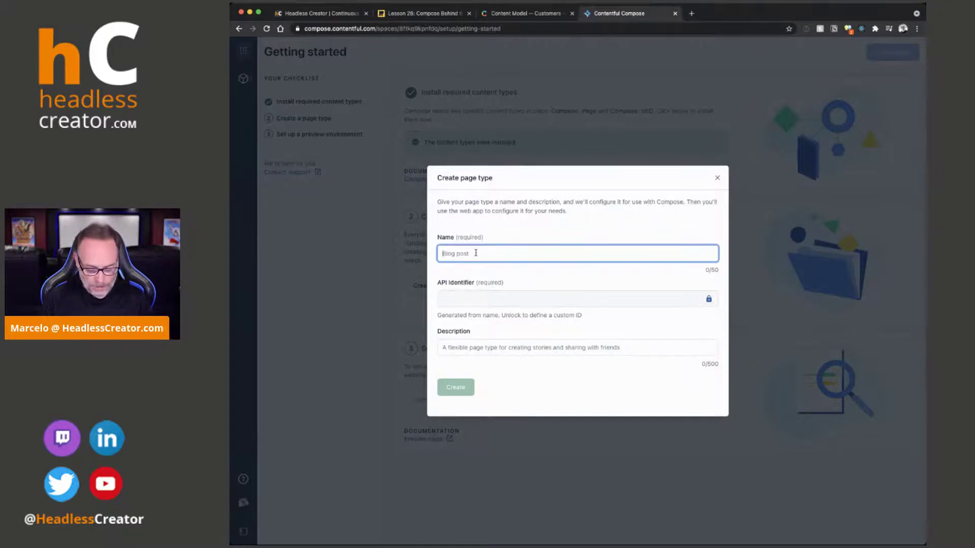
text(Landing Page)
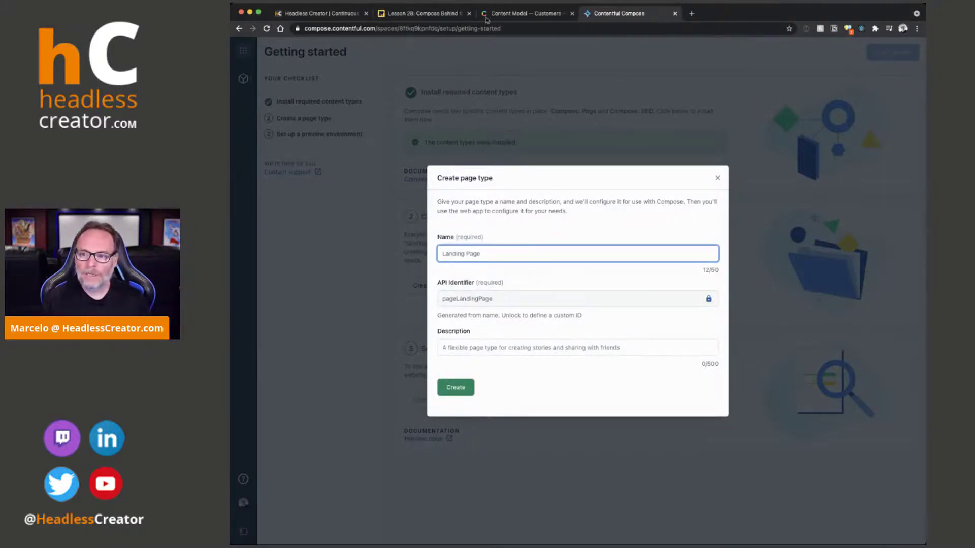
click(431, 14)
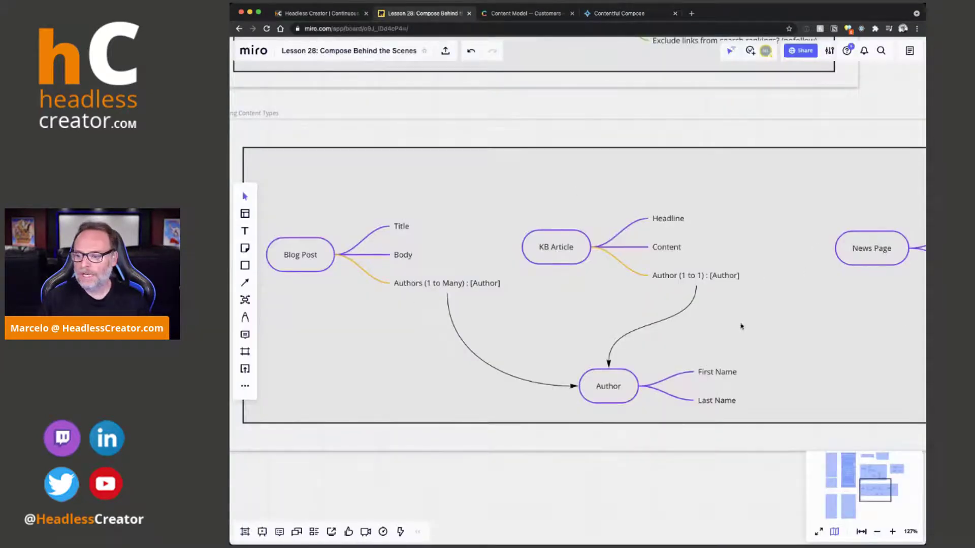
click(541, 13)
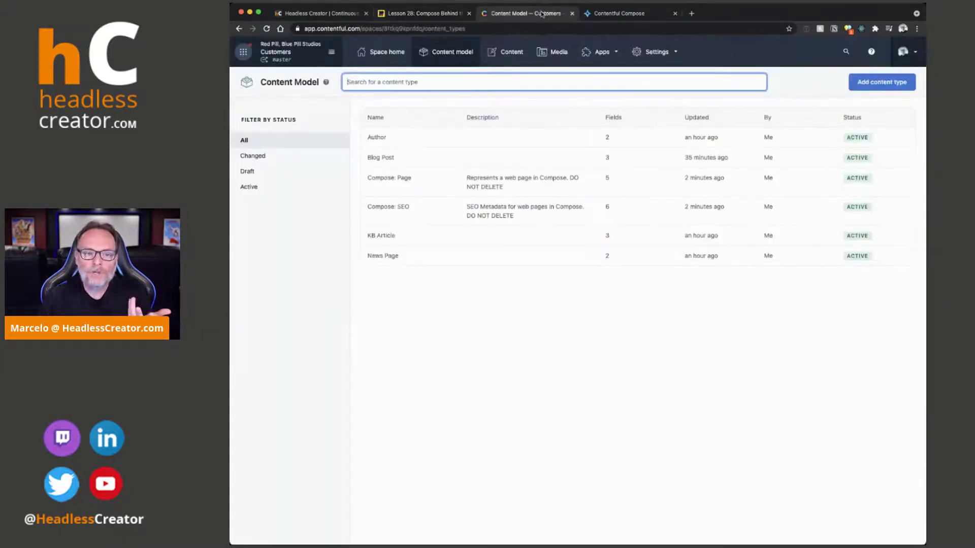
click(628, 12)
click(460, 387)
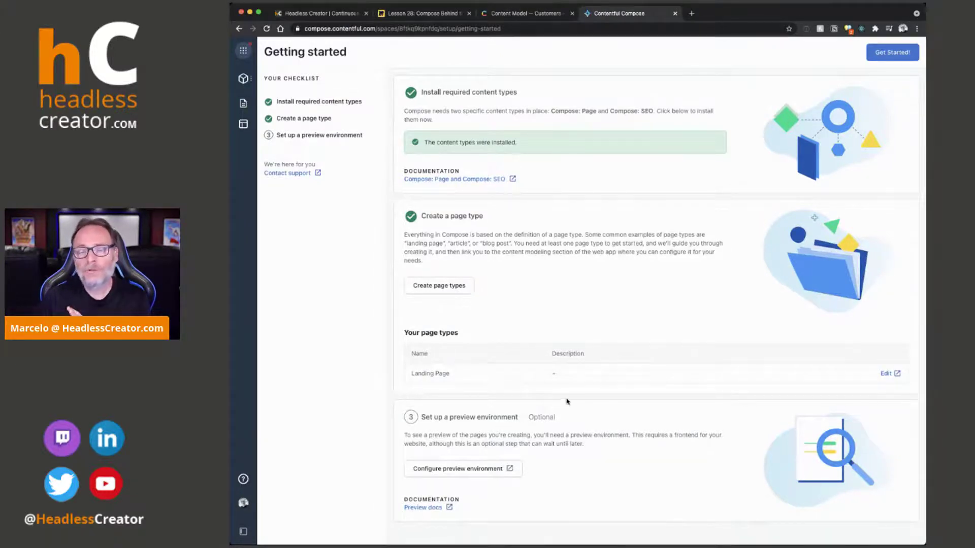
click(904, 56)
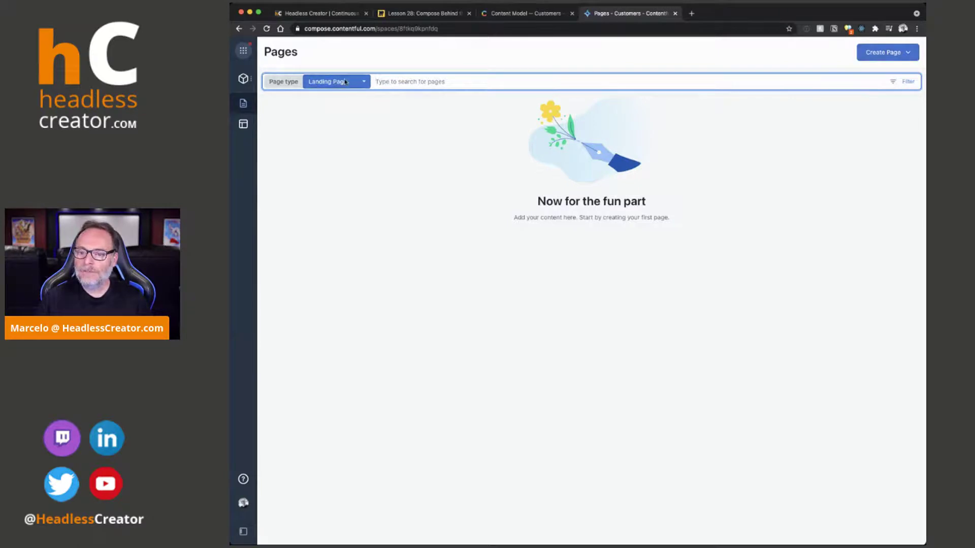
View the page types in Compose, and open the Landing Page content type from Contentful's reloaded content model.
click(246, 126)
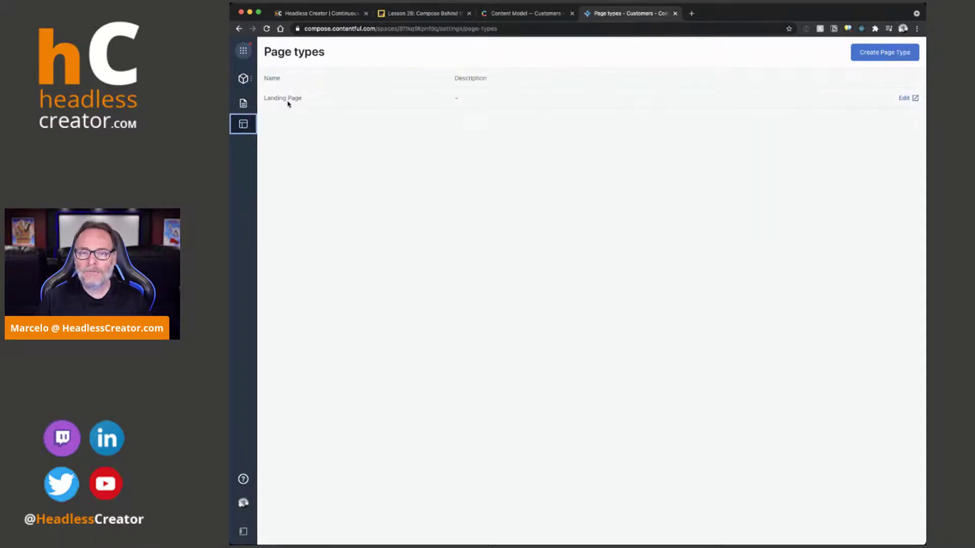
click(517, 15)
key(super+r)
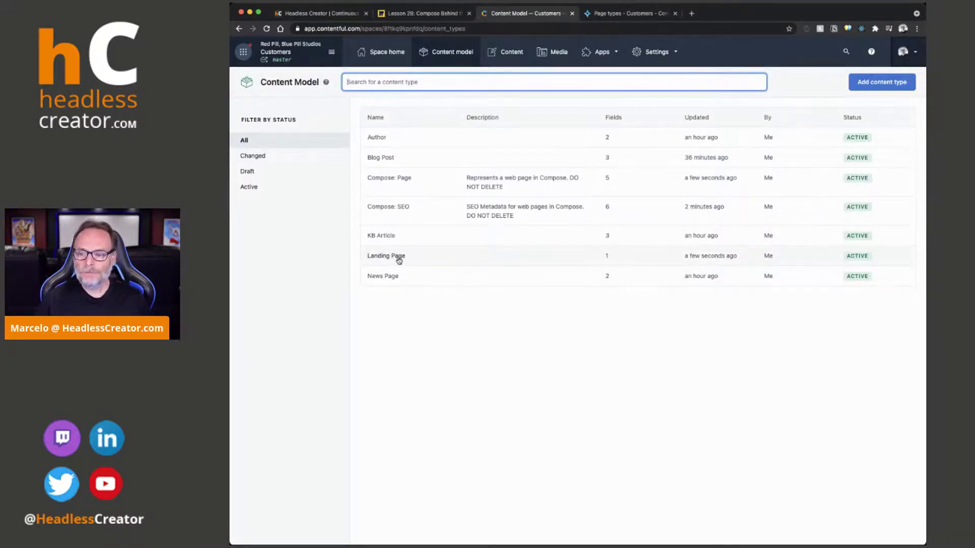
click(429, 259)
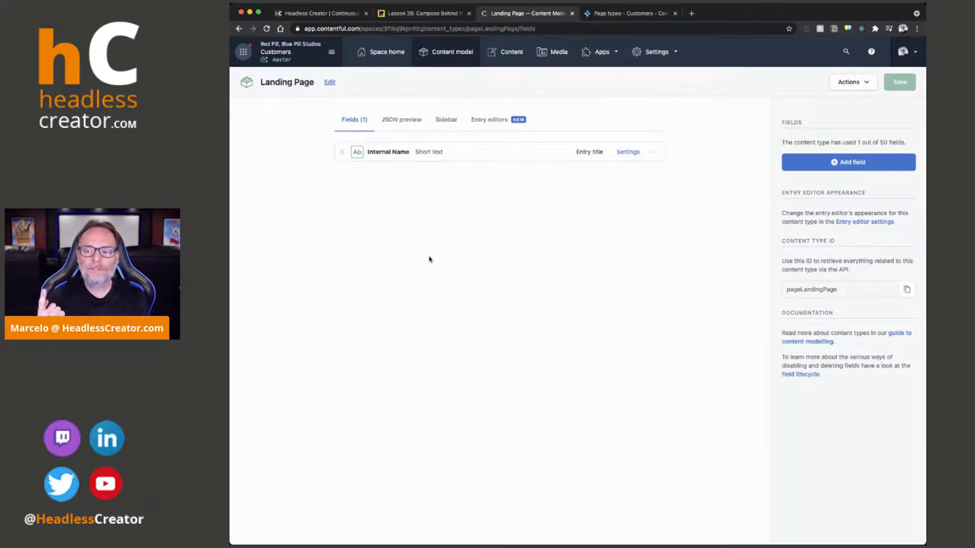
Unlock the Internal Name field's ID on the Landing Page content type, change it to Internal, save, and check Compose.
click(630, 152)
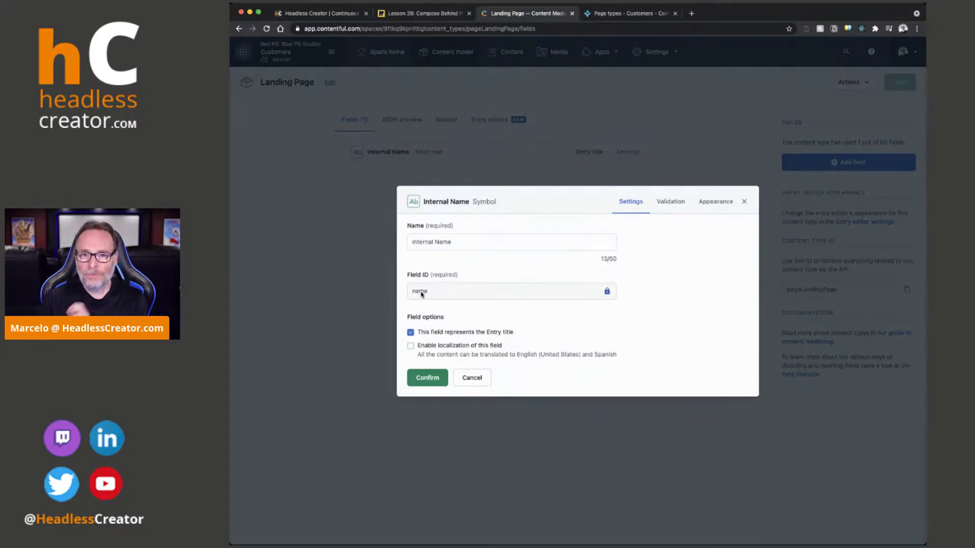
click(607, 292)
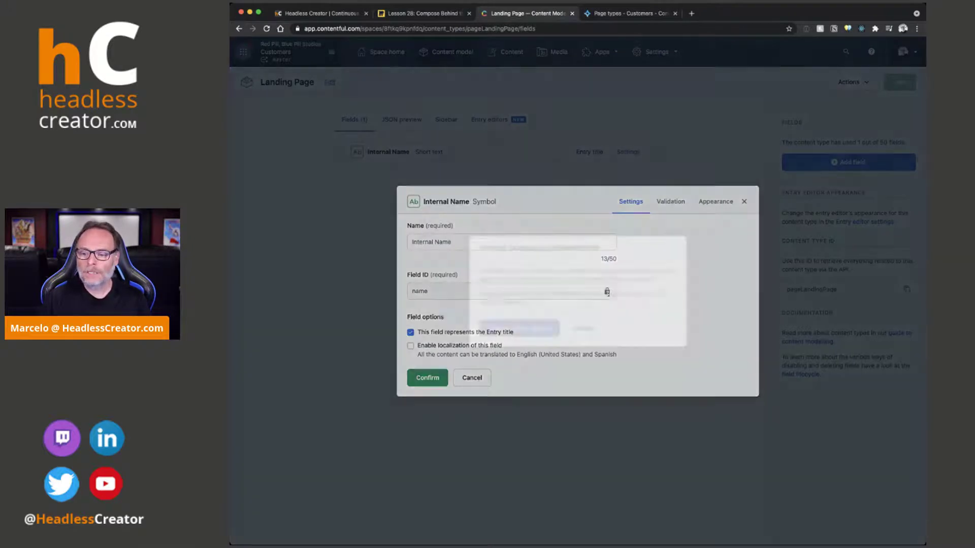
click(522, 333)
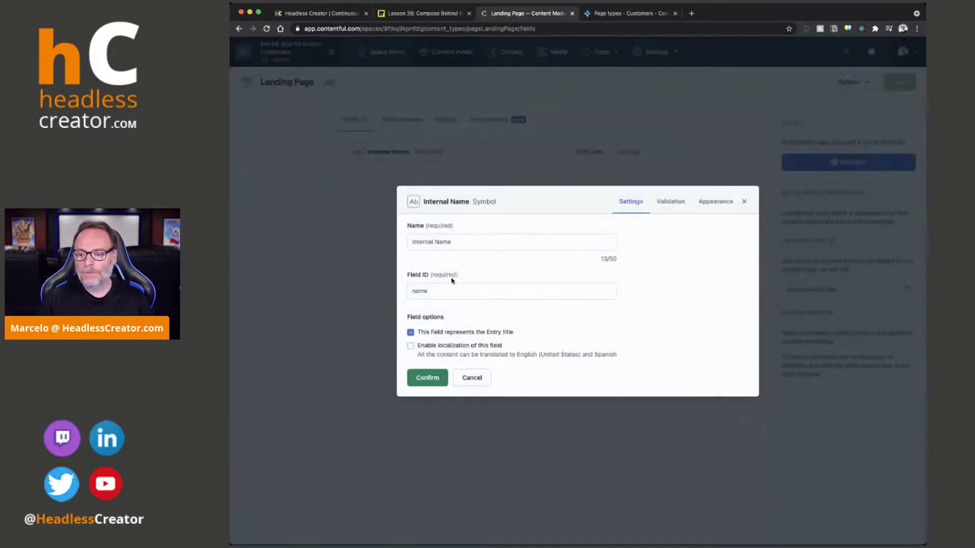
text(Internal)
click(443, 372)
click(900, 83)
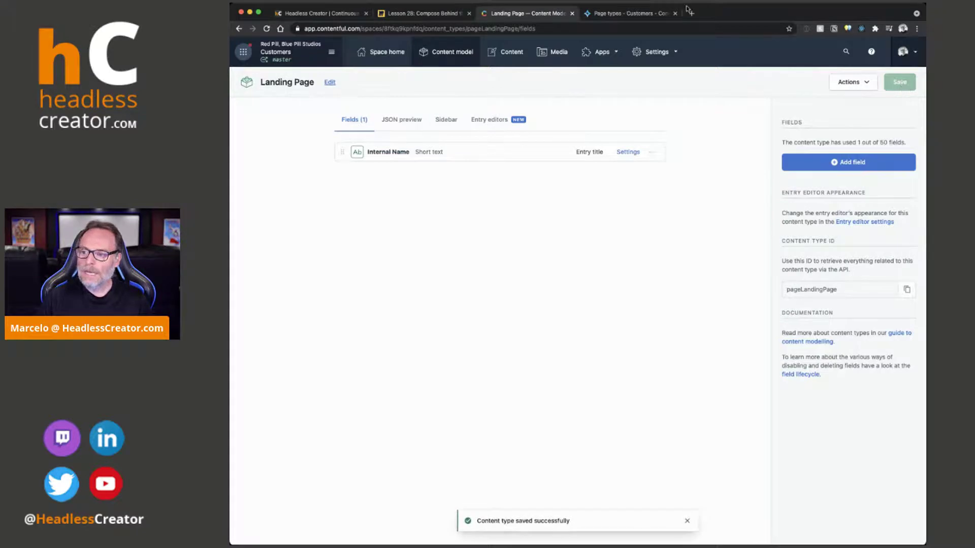
click(622, 18)
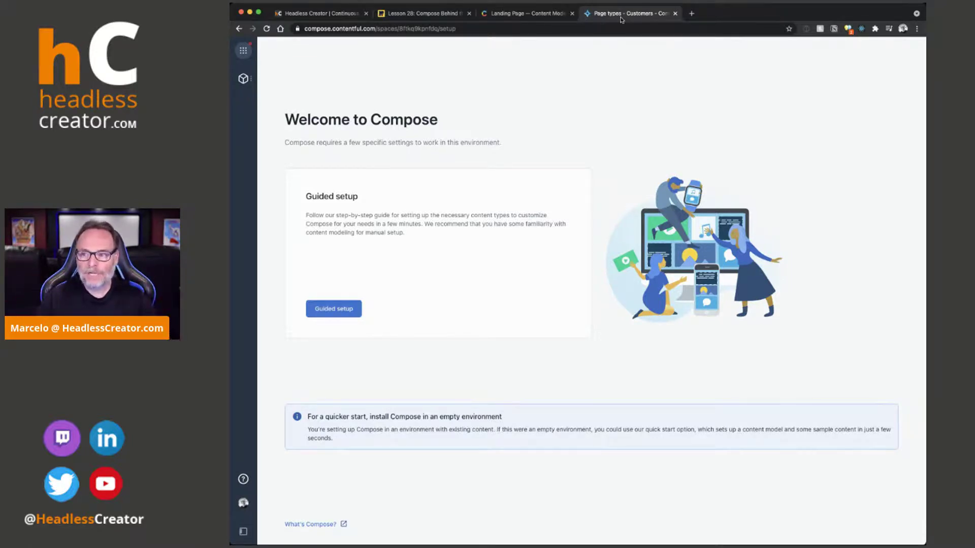
Restore the Landing Page content type's Internal Name field ID to name, save the content type, and check Compose again.
click(546, 12)
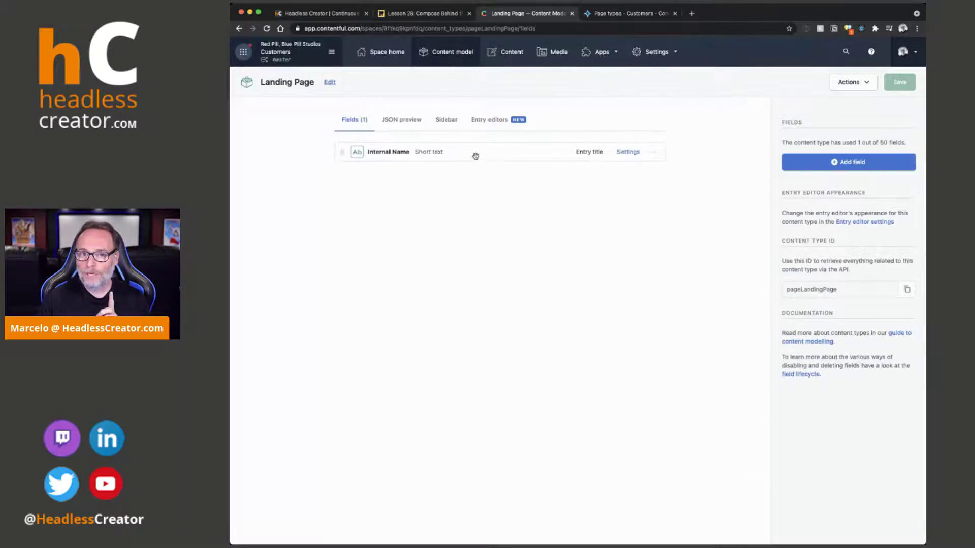
click(628, 152)
click(607, 292)
click(507, 331)
double_click(475, 294)
text(name)
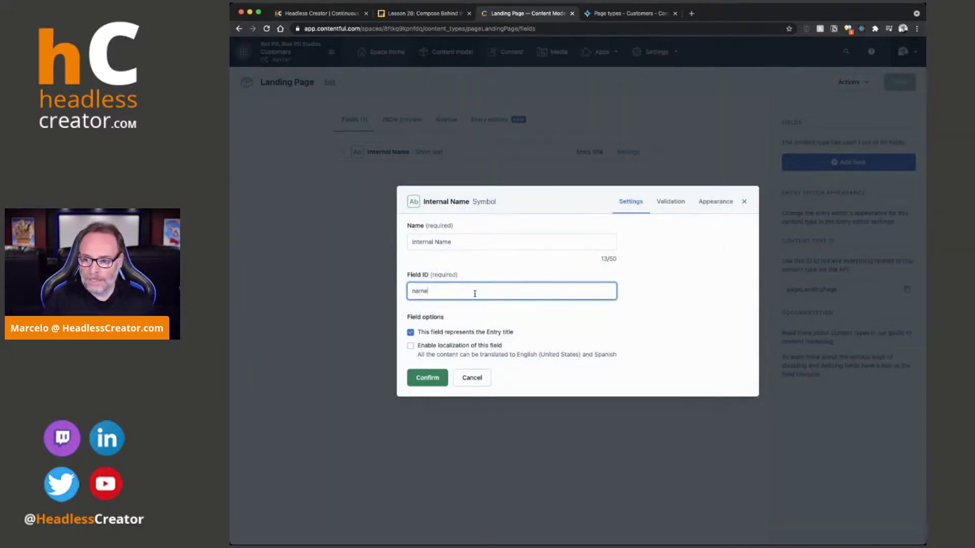
click(428, 378)
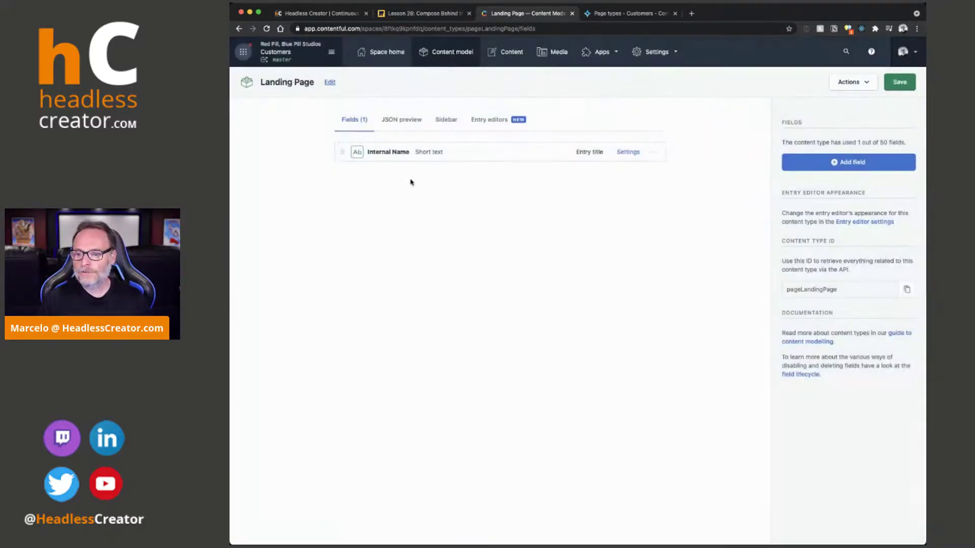
click(905, 87)
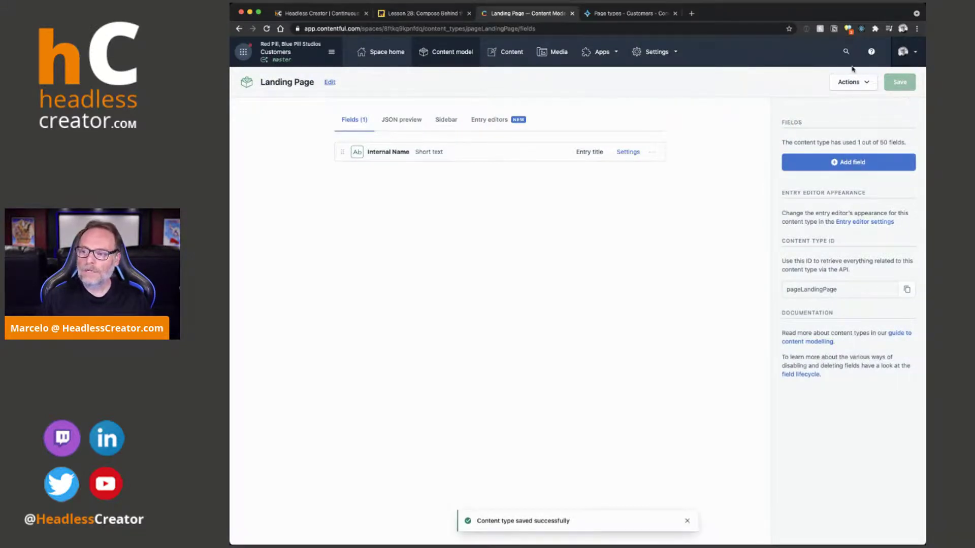
click(630, 14)
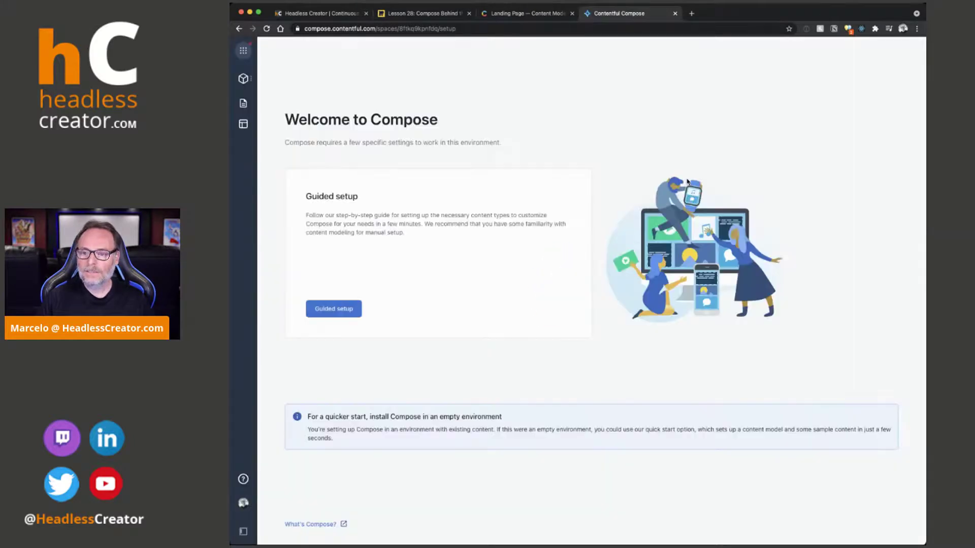
Review the validation of the Compose: Page content type's Content field, confirm its settings, and save the content type.
click(533, 14)
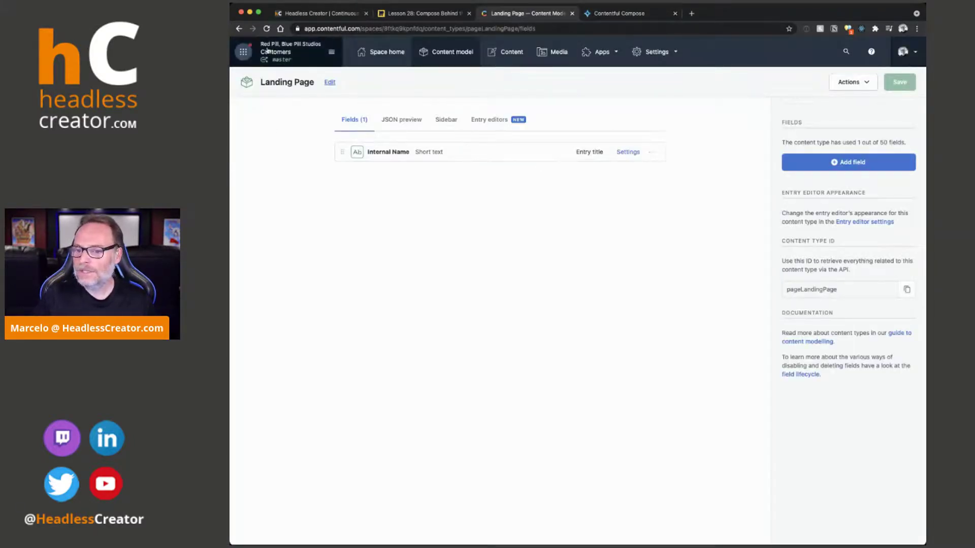
click(466, 55)
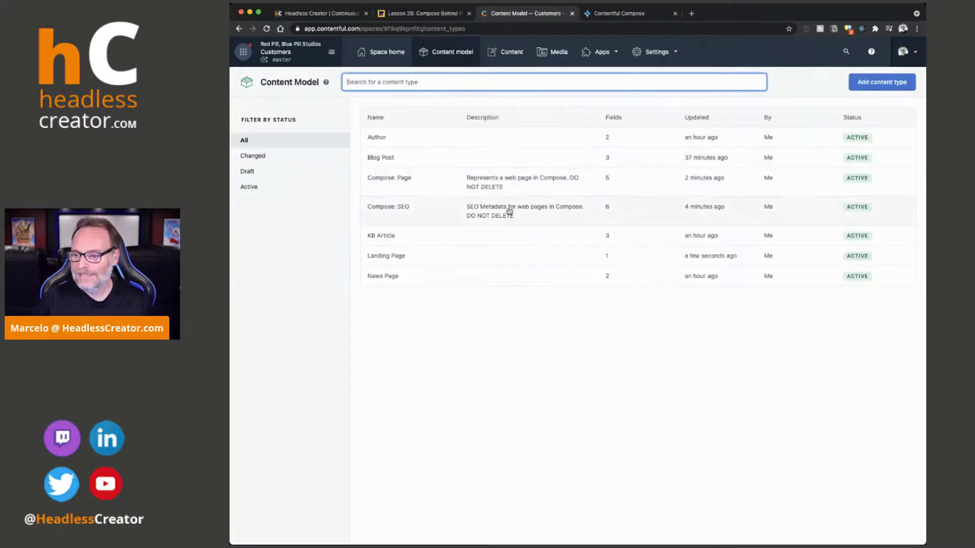
click(513, 184)
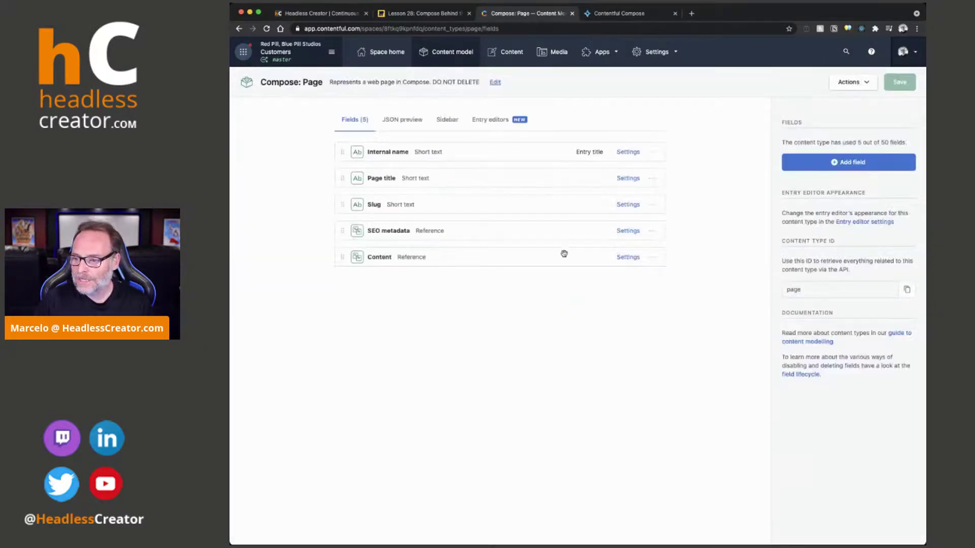
click(628, 258)
click(663, 212)
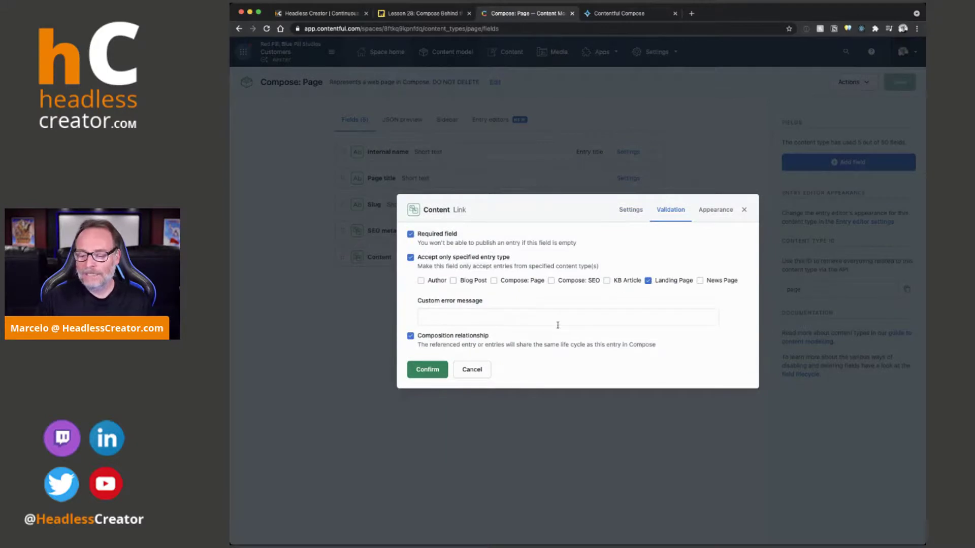
click(427, 370)
click(901, 82)
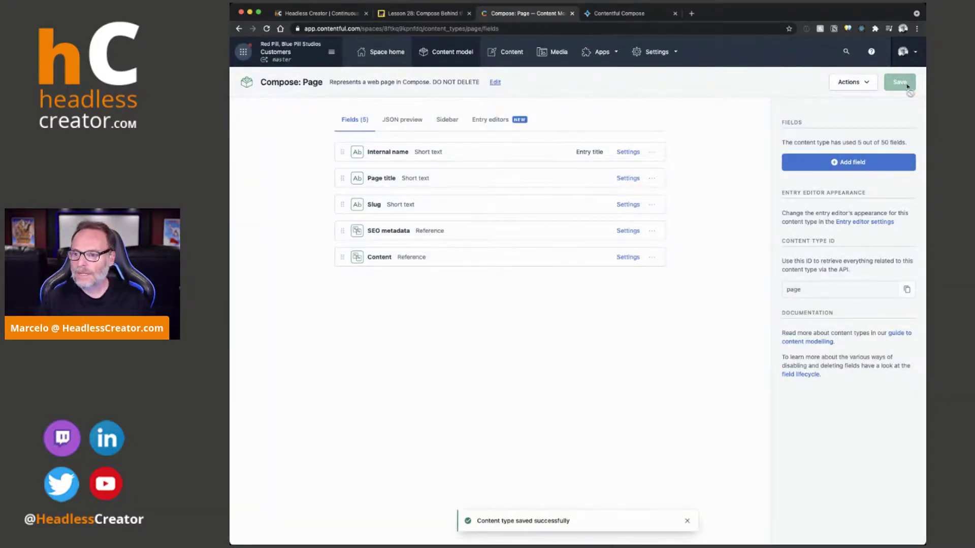
View the page types and the pages list in Compose, and return to the Compose: Page content type in Contentful.
click(614, 14)
click(243, 79)
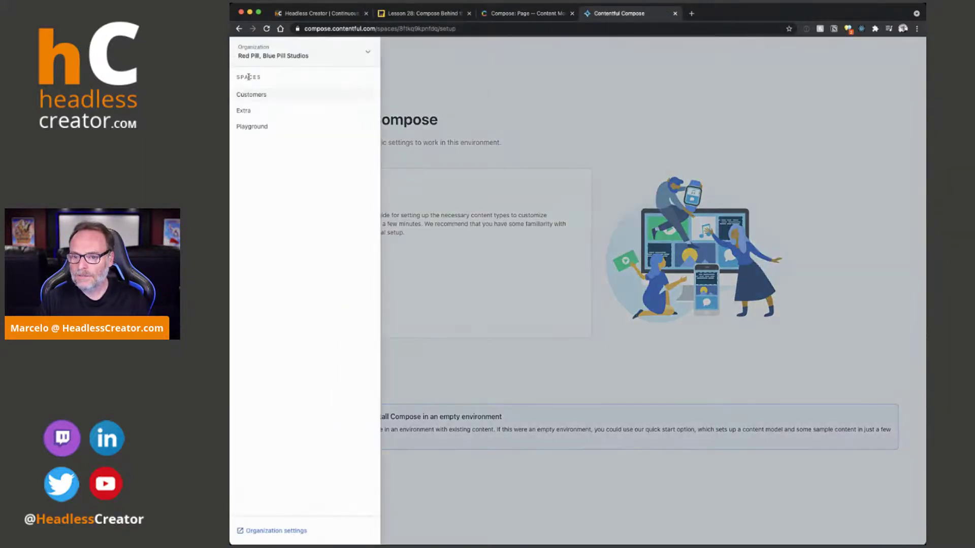
key(Escape)
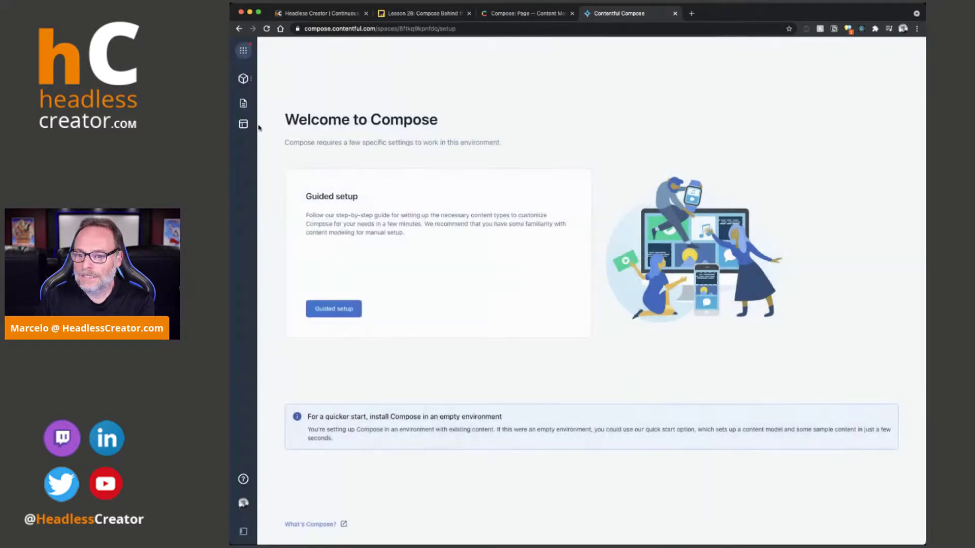
click(243, 125)
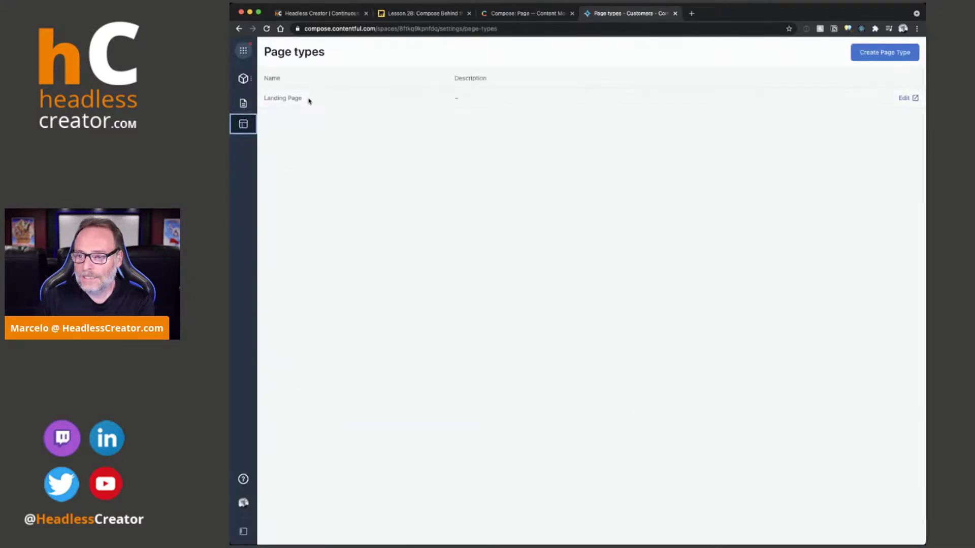
click(243, 103)
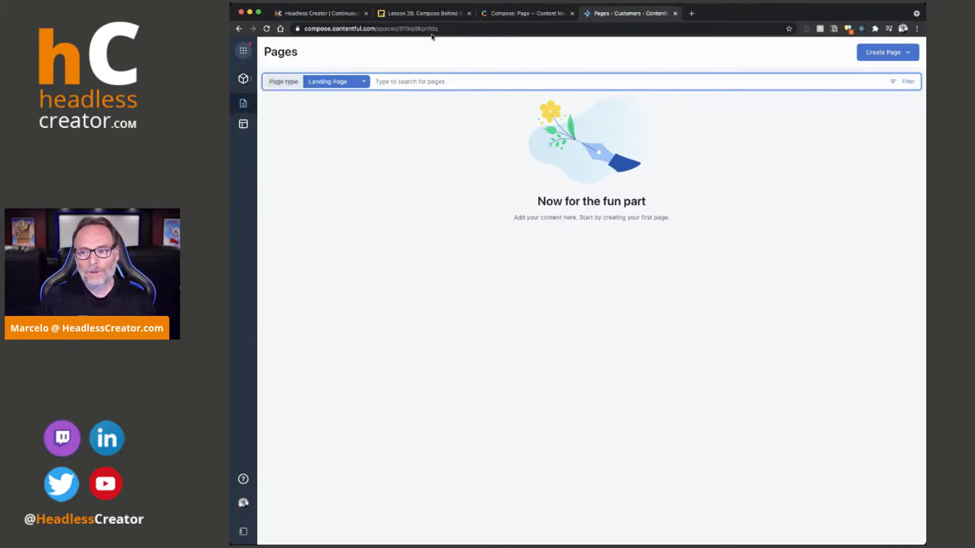
click(524, 12)
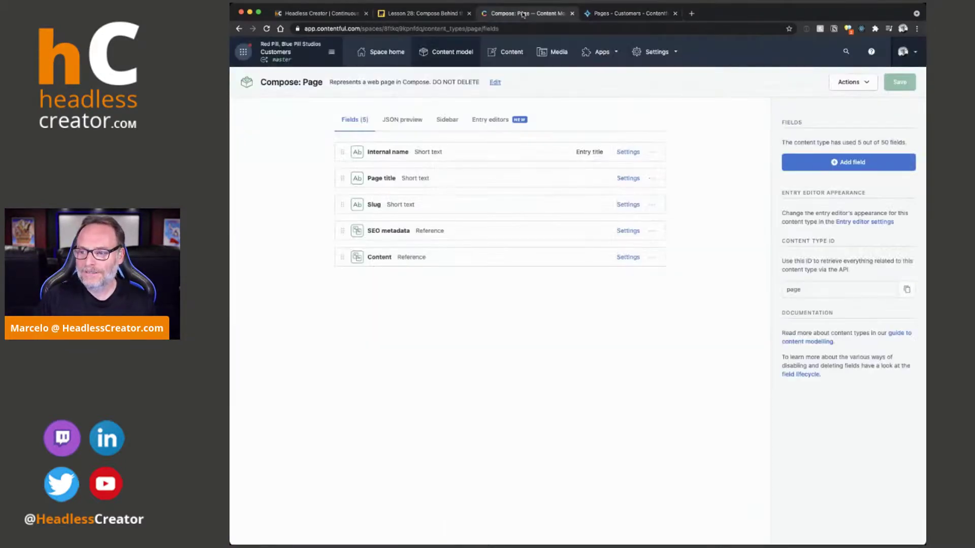